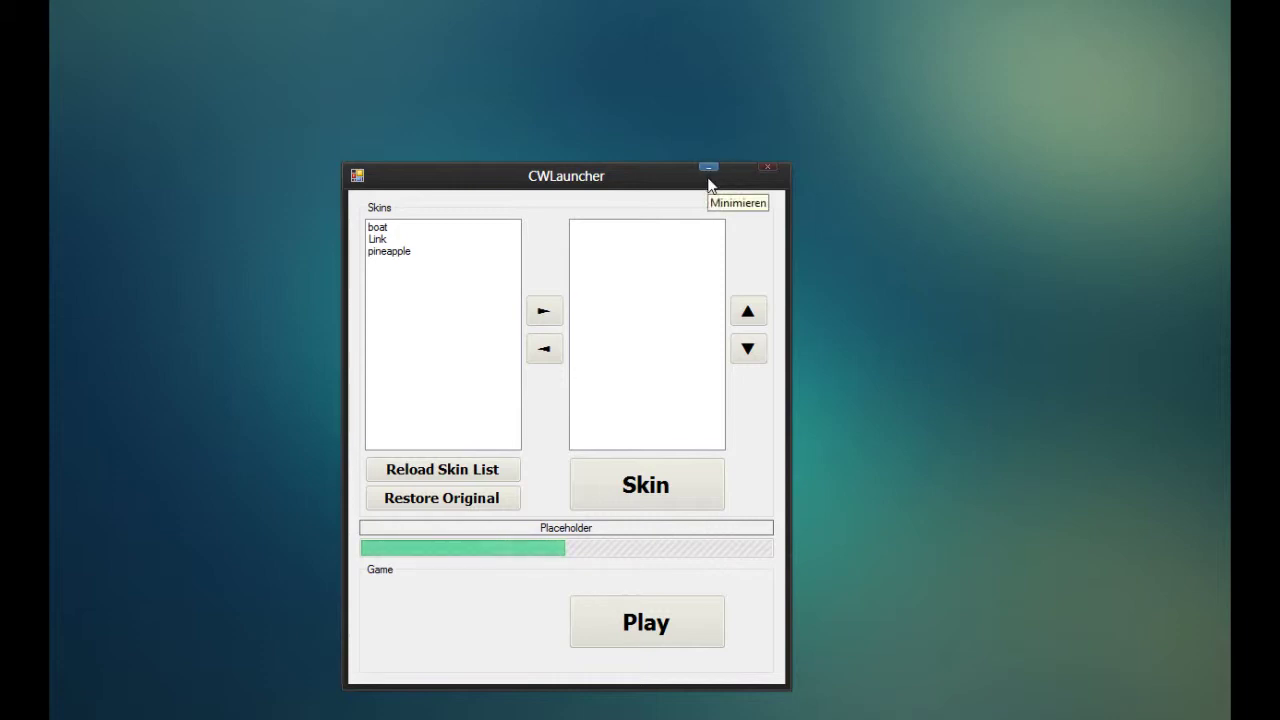
# Minimize the launcher and load the Cube World folder under Programme (x86) as the install directory in the Cube World Asset Browser
pyautogui.click(709, 180)
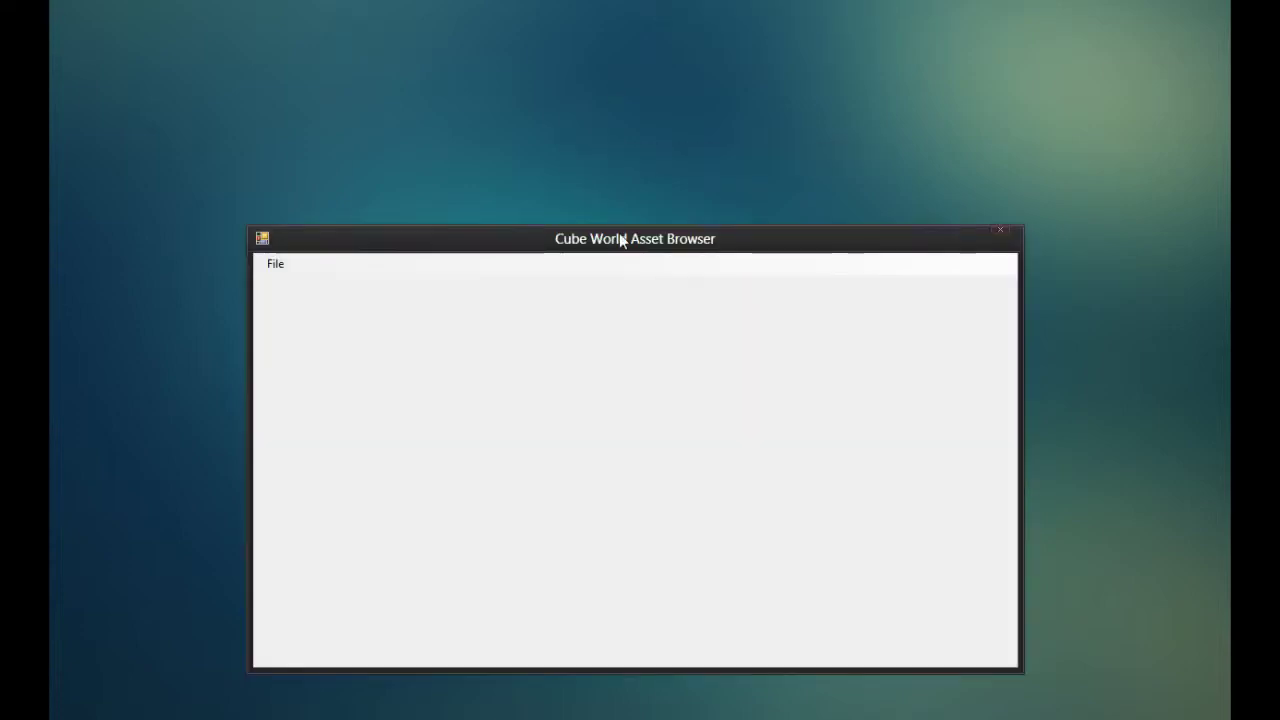
pyautogui.moveTo(619, 238); pyautogui.dragTo(562, 136)
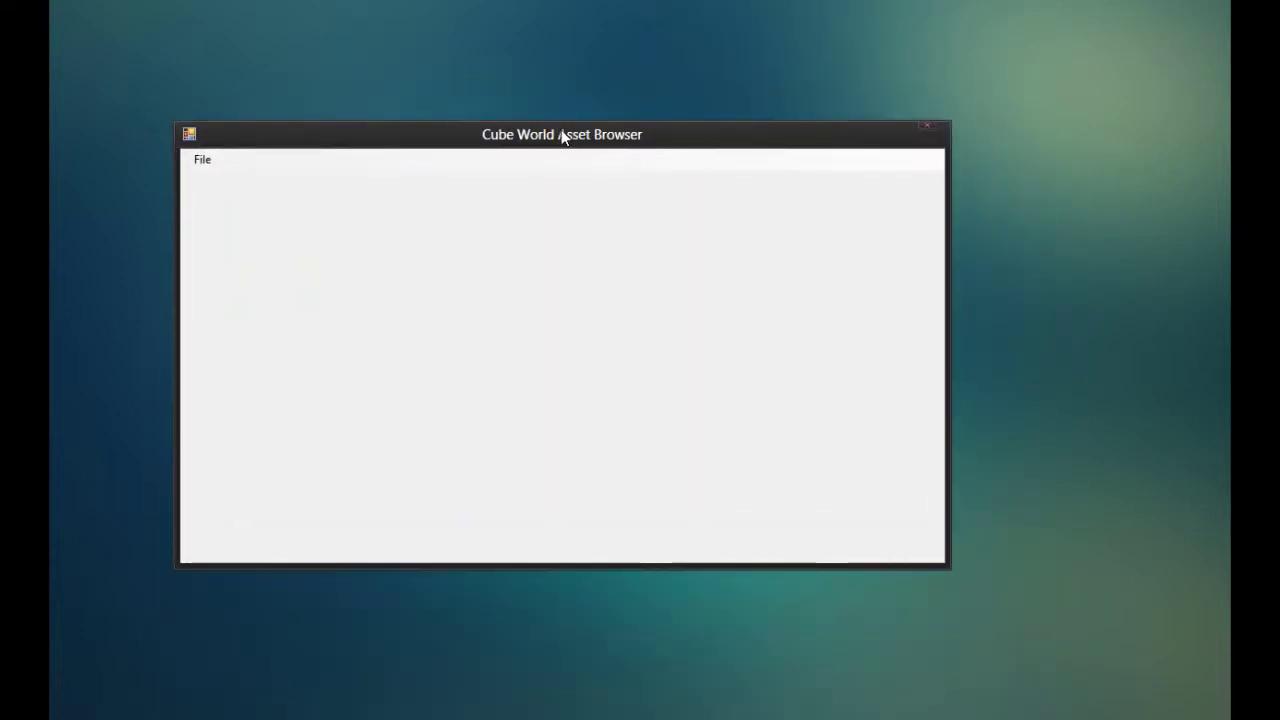
pyautogui.click(201, 166)
pyautogui.click(214, 180)
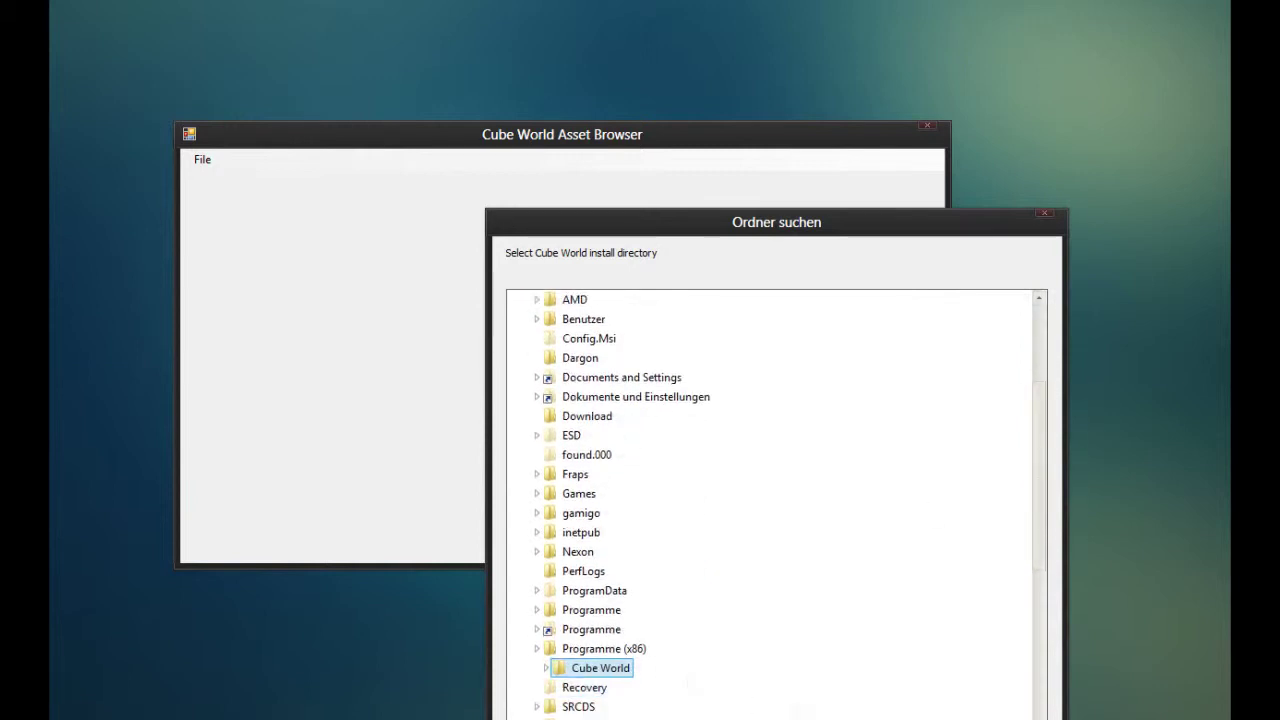
pyautogui.press('Return')
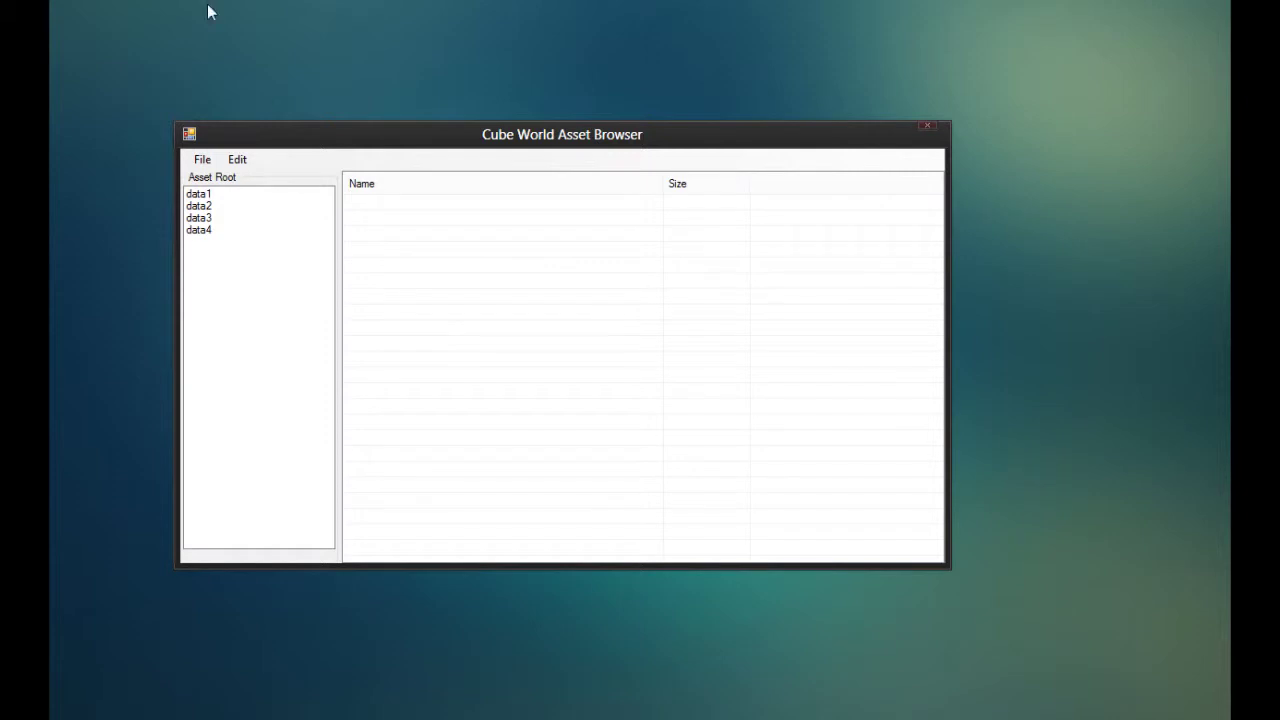
# Browse the files in the data1, data2, data3 and data4 asset roots
pyautogui.click(205, 195)
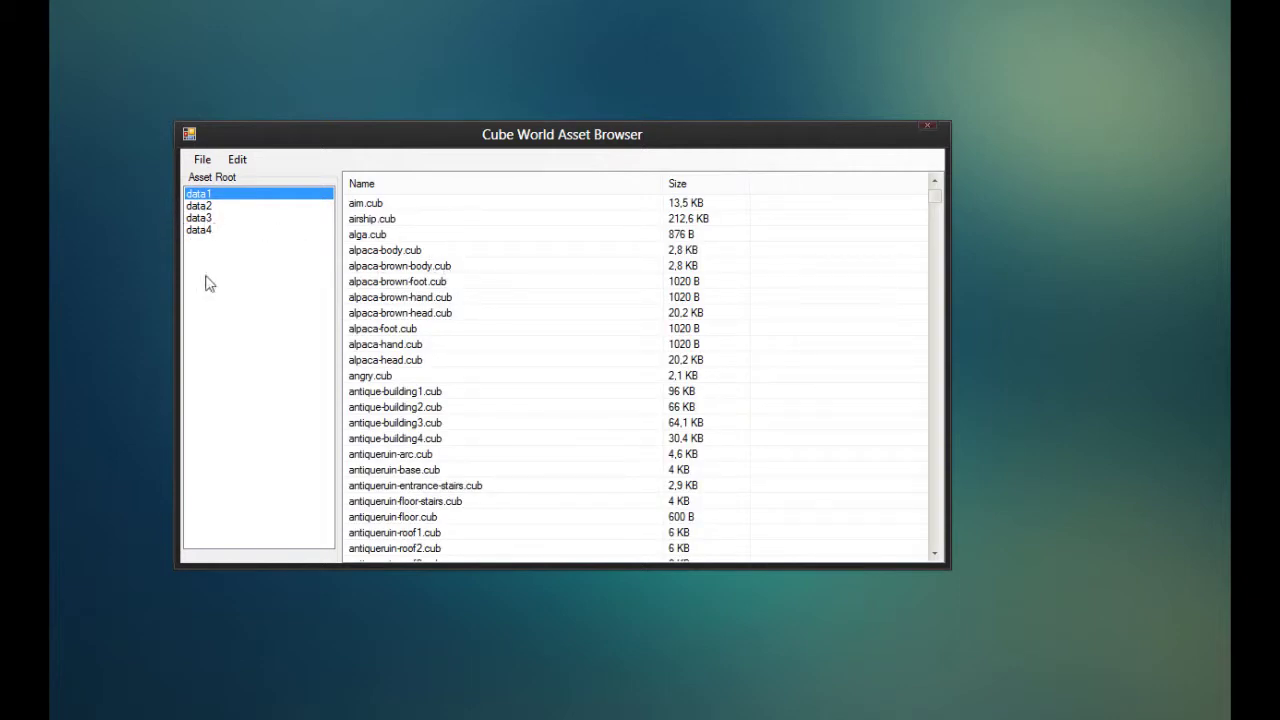
pyautogui.click(200, 206)
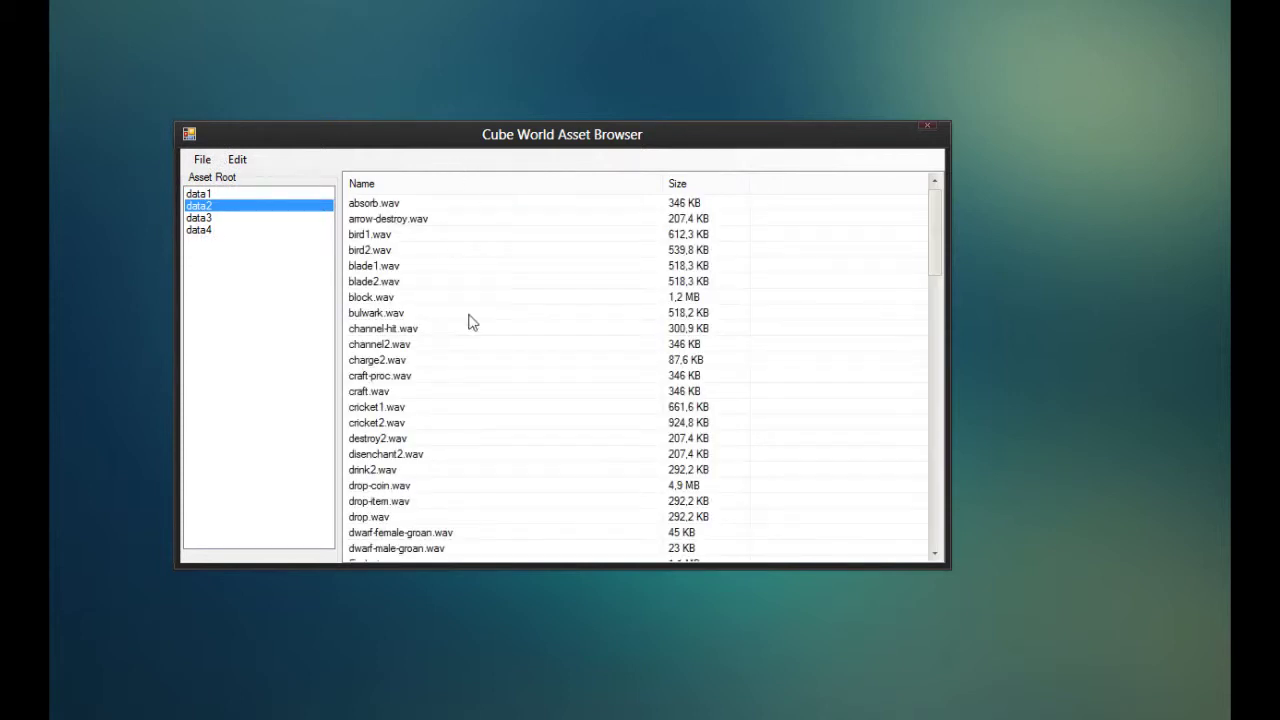
pyautogui.click(208, 218)
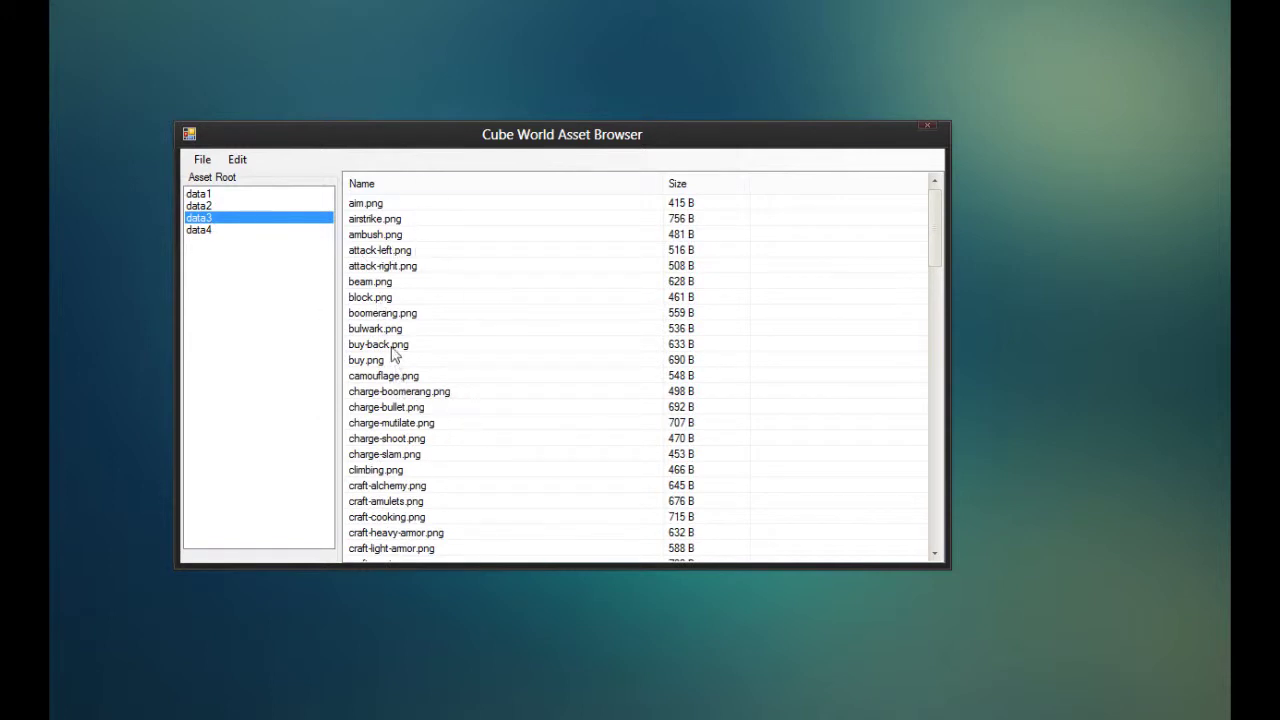
pyautogui.click(203, 230)
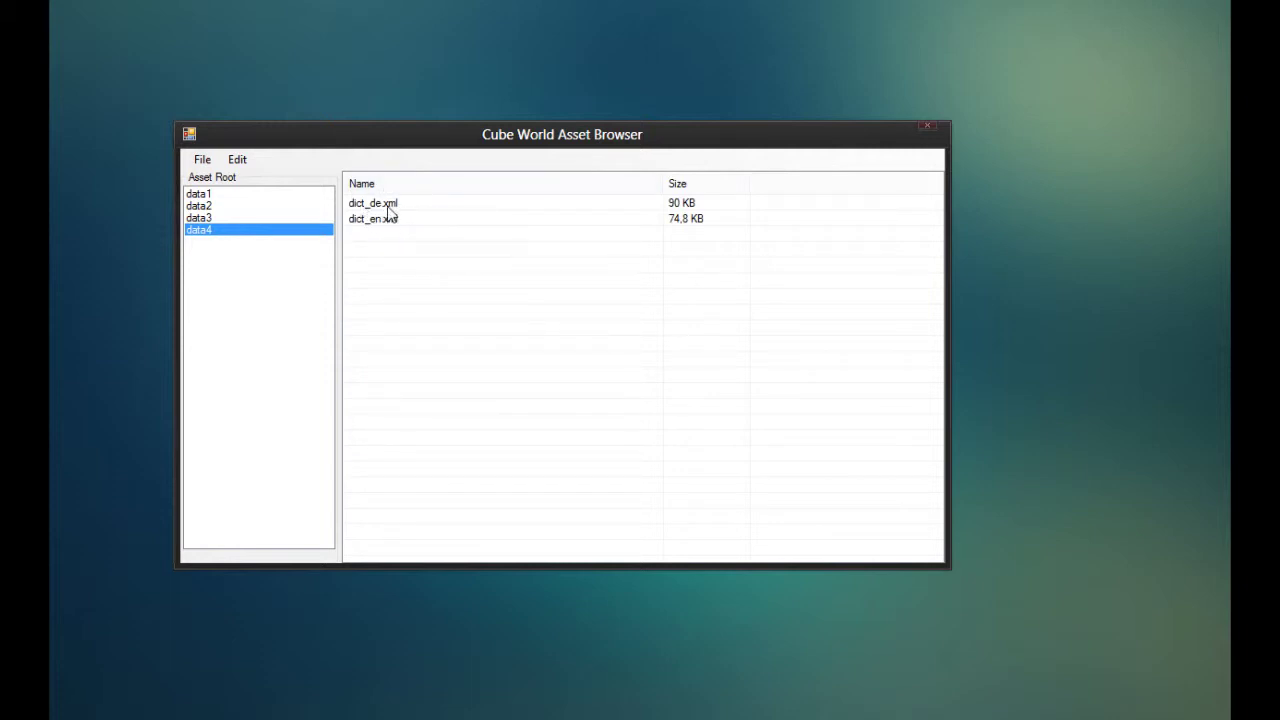
# Extract alpaca-body.cub from the data1 asset root into the AssetBrowser-v0.1 folder, keeping the name alpaca-body
pyautogui.click(192, 195)
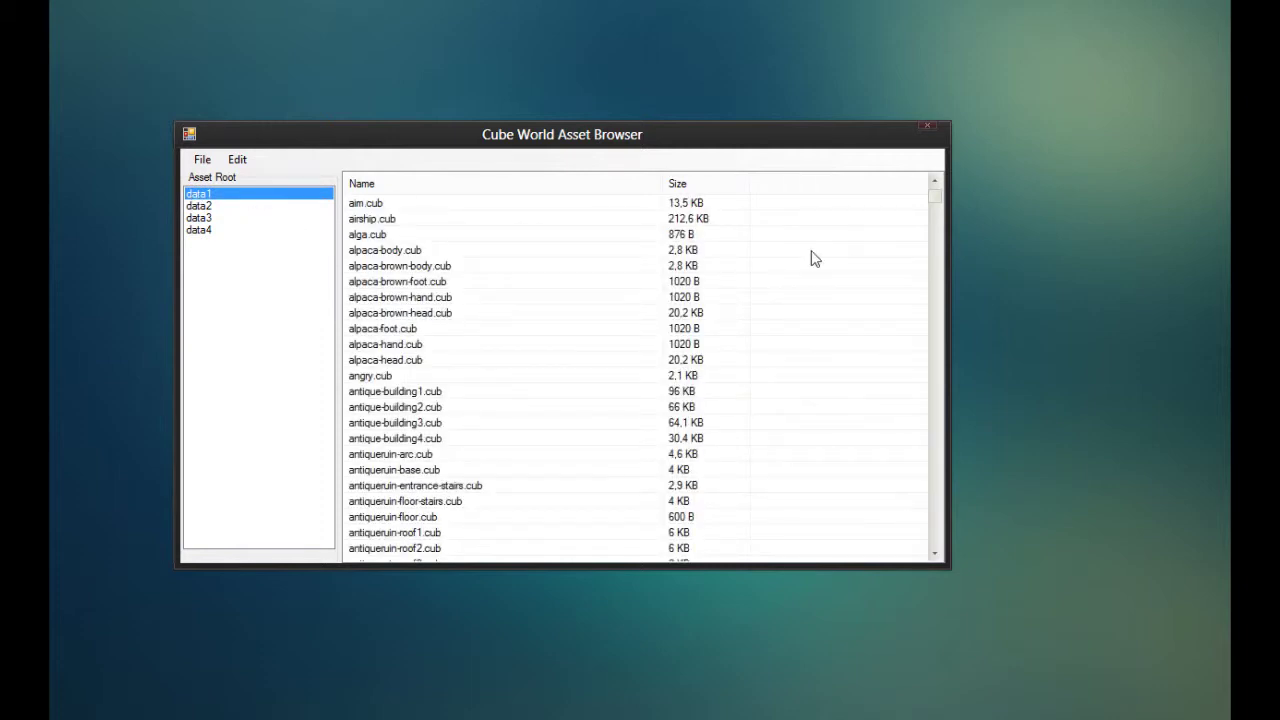
pyautogui.moveTo(934, 196); pyautogui.dragTo(903, 171)
pyautogui.click(376, 252)
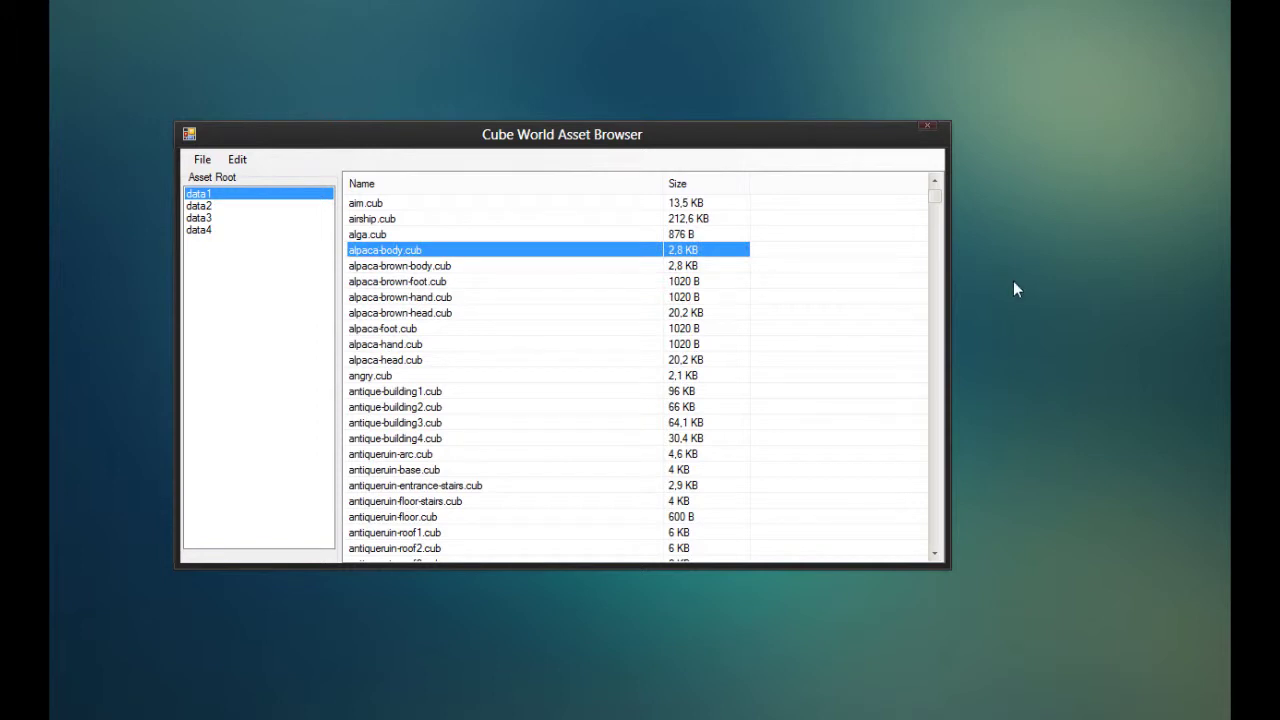
pyautogui.rightClick(422, 252)
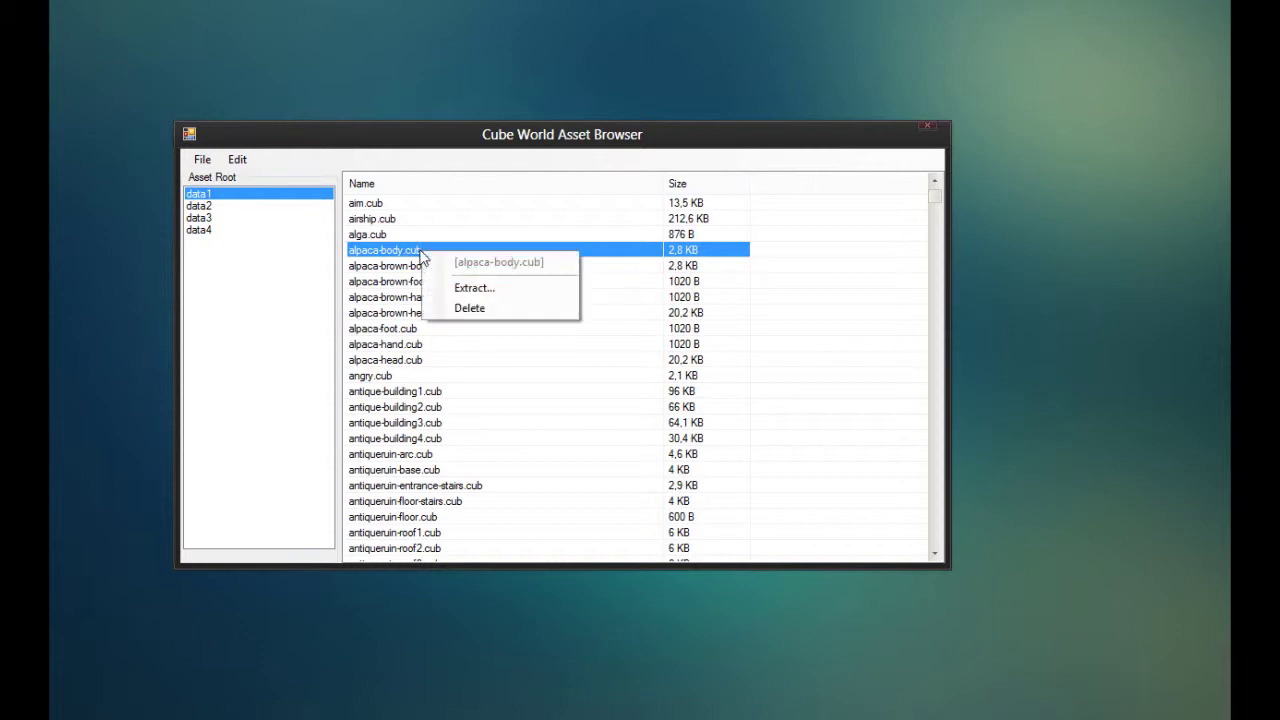
pyautogui.click(486, 289)
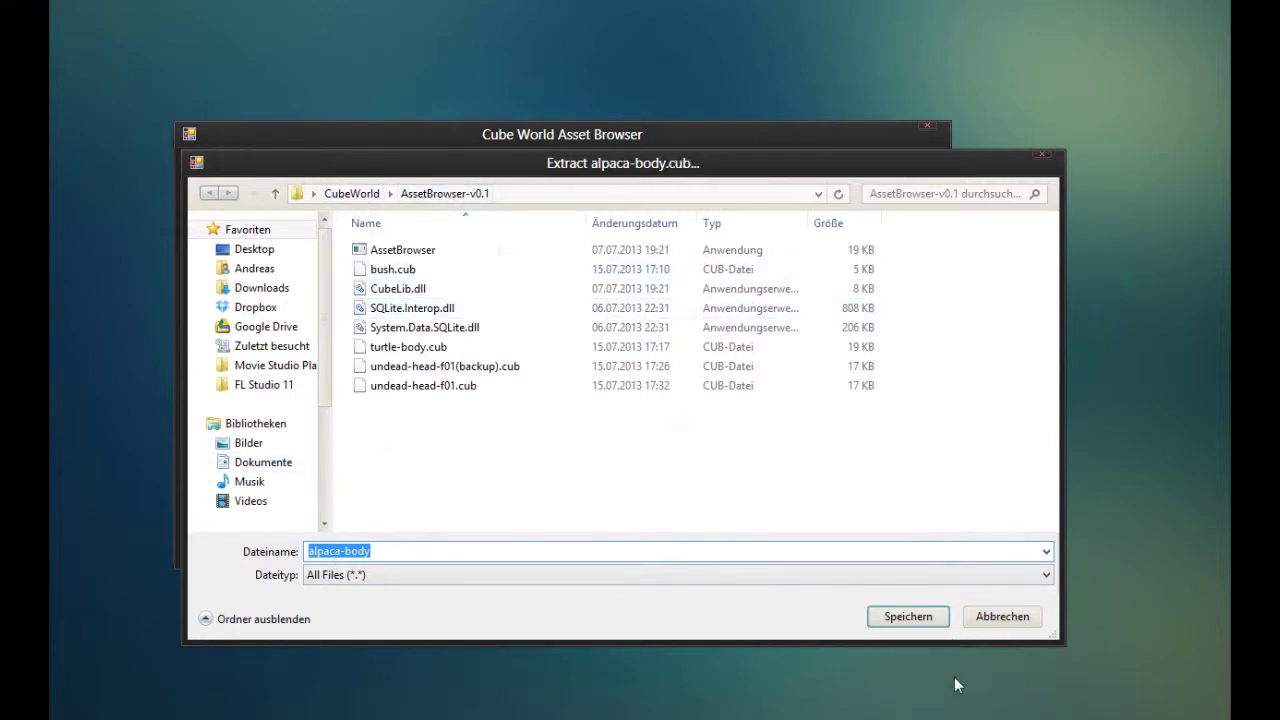
pyautogui.click(896, 618)
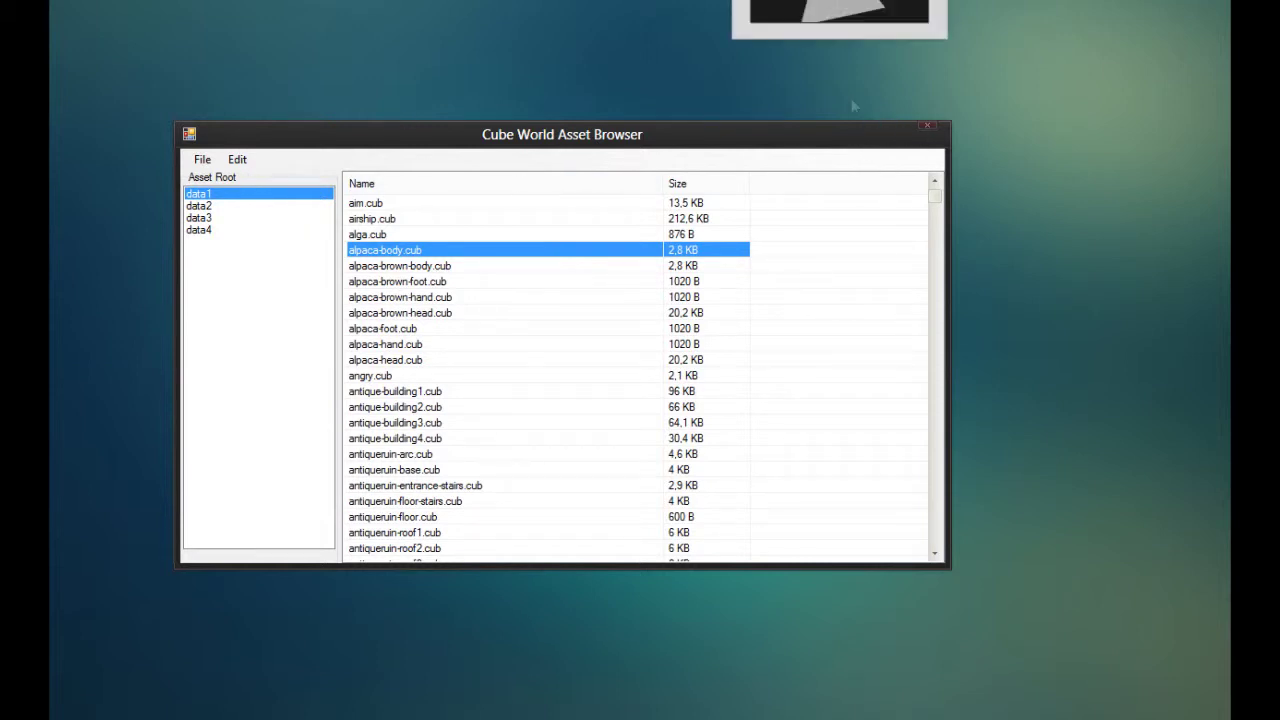
# Open the extracted alpaca-body.cub in the Cube World Model Editor and inspect the model from an angle
pyautogui.click(870, 130)
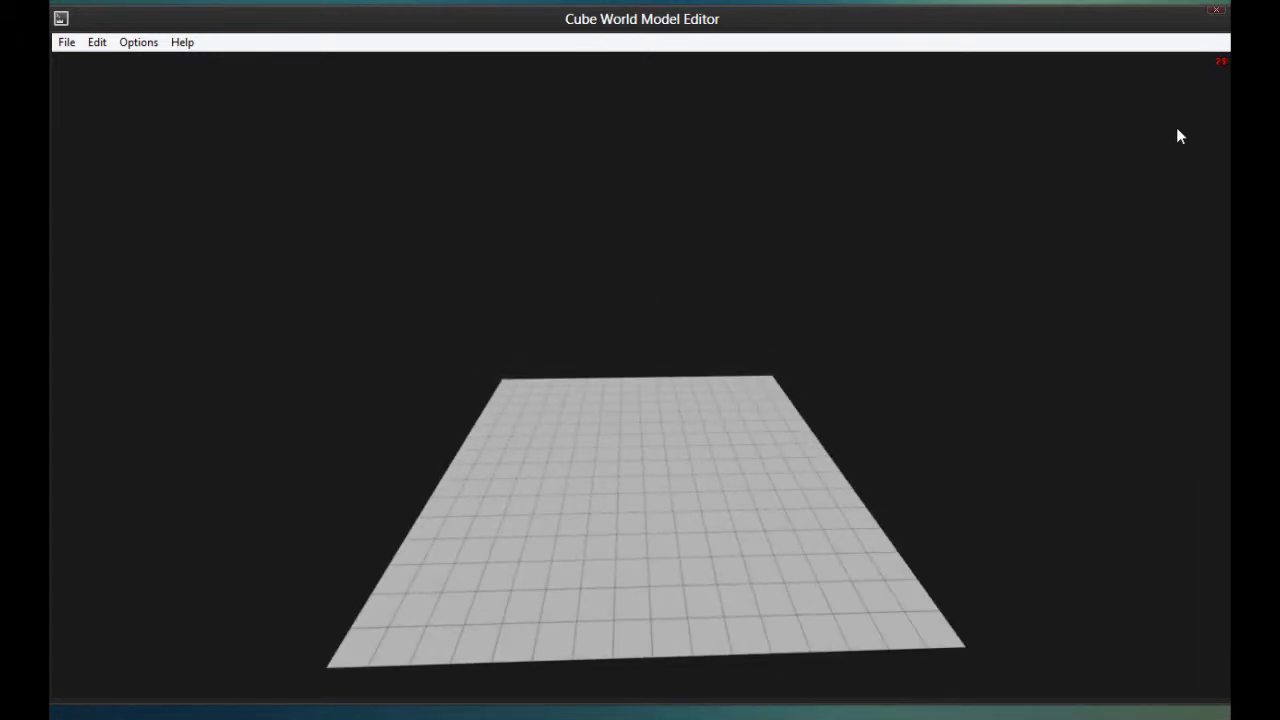
pyautogui.click(66, 42)
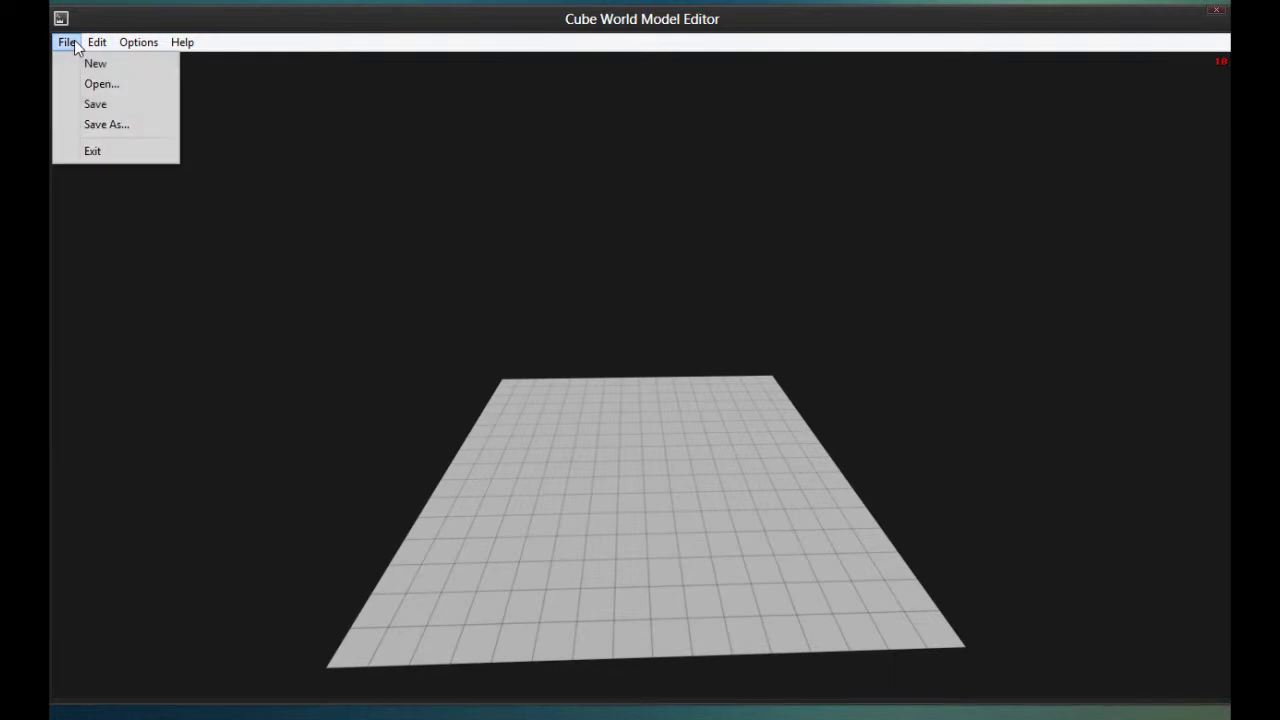
pyautogui.moveTo(70, 45)
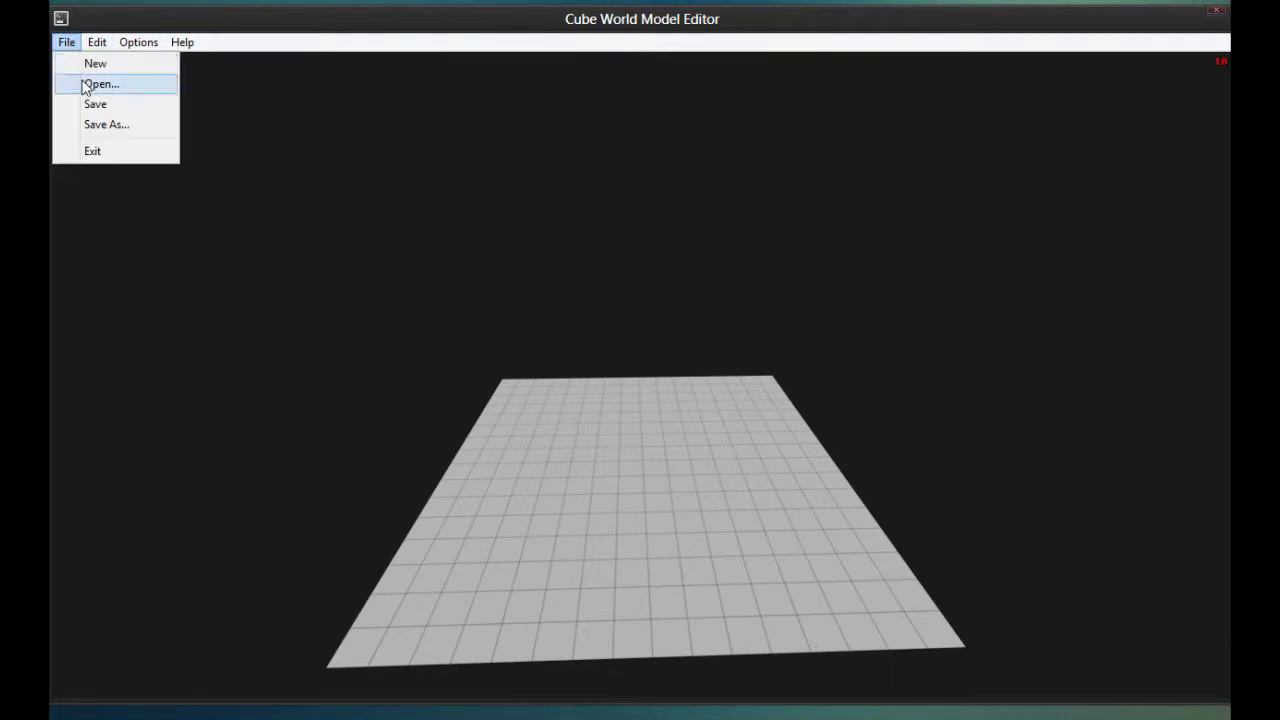
pyautogui.click(85, 85)
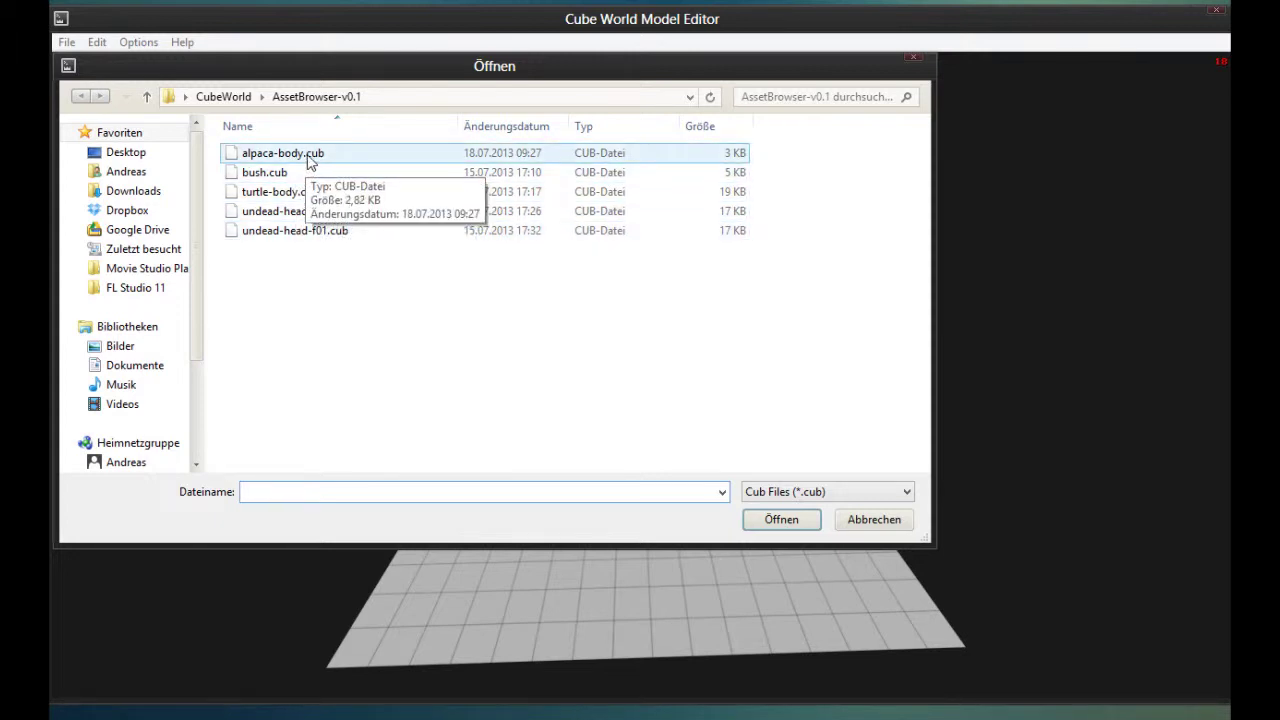
pyautogui.click(309, 163)
pyautogui.click(786, 519)
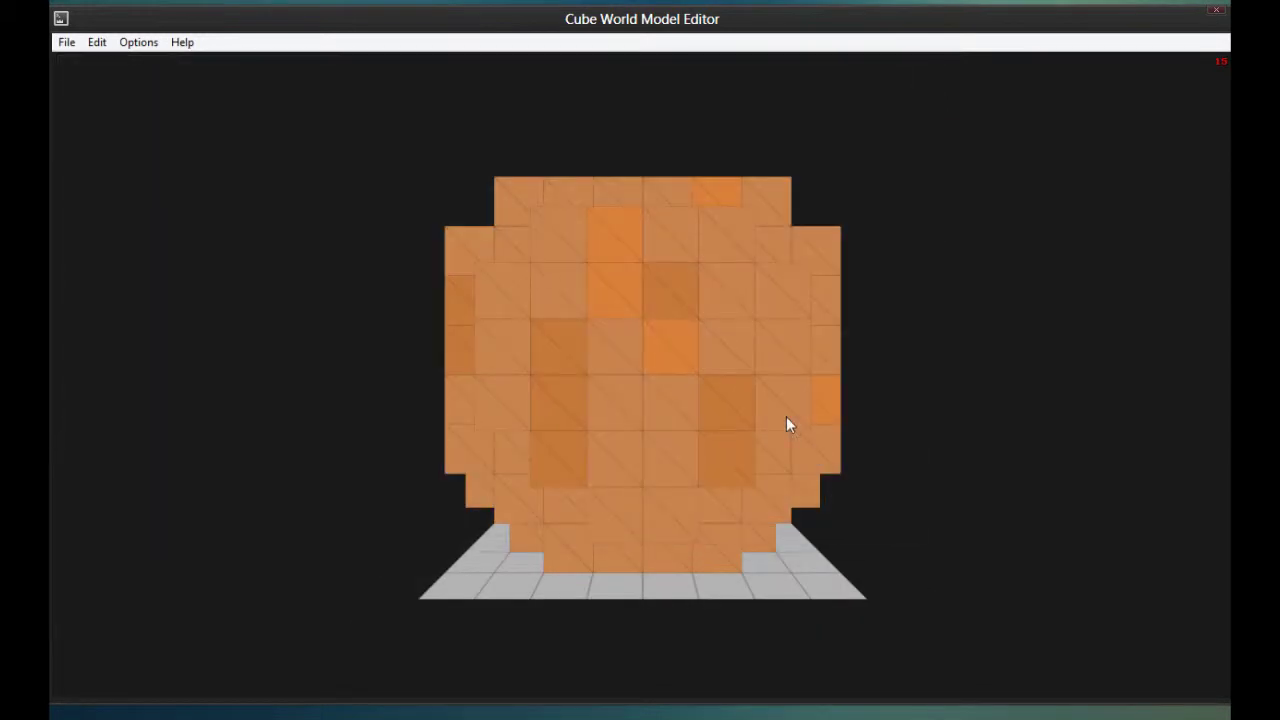
pyautogui.moveTo(786, 416); pyautogui.dragTo(768, 408, button='middle')
pyautogui.moveTo(968, 407); pyautogui.dragTo(640, 430, button='middle')
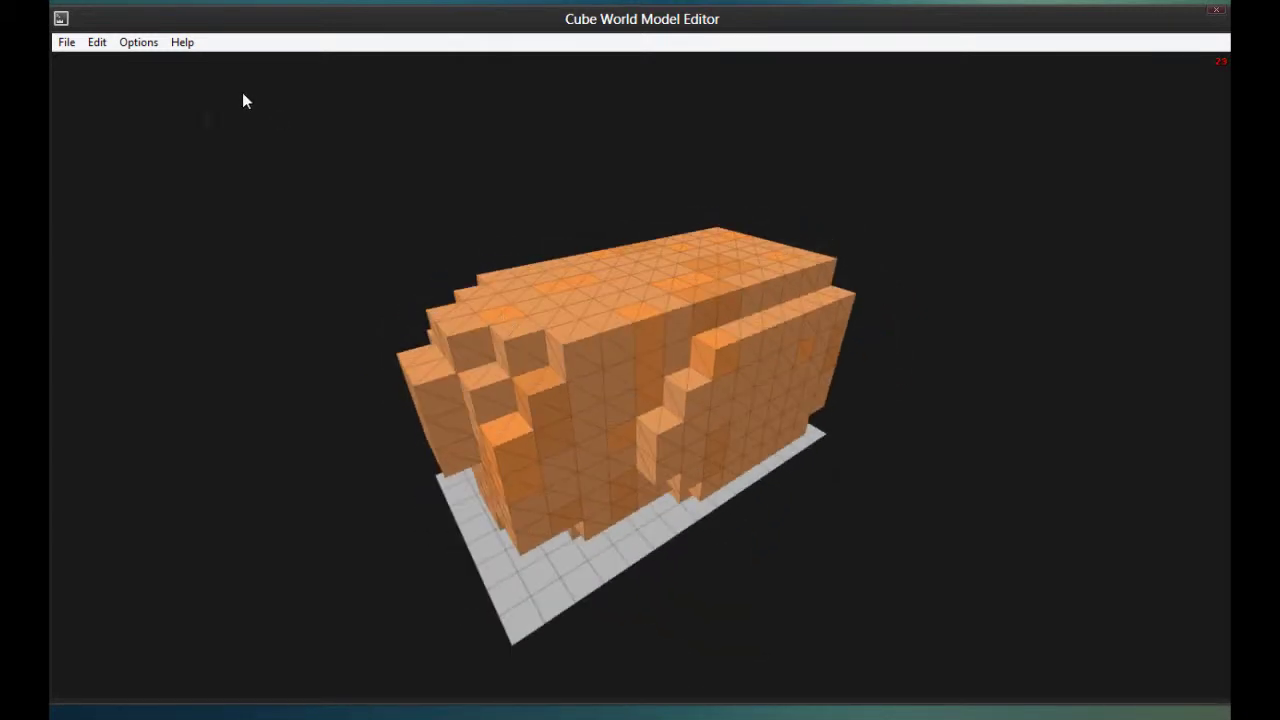
# Open the undead-head-f01(backup).cub model from the AssetBrowser-v0.1 folder
pyautogui.click(66, 42)
pyautogui.click(87, 85)
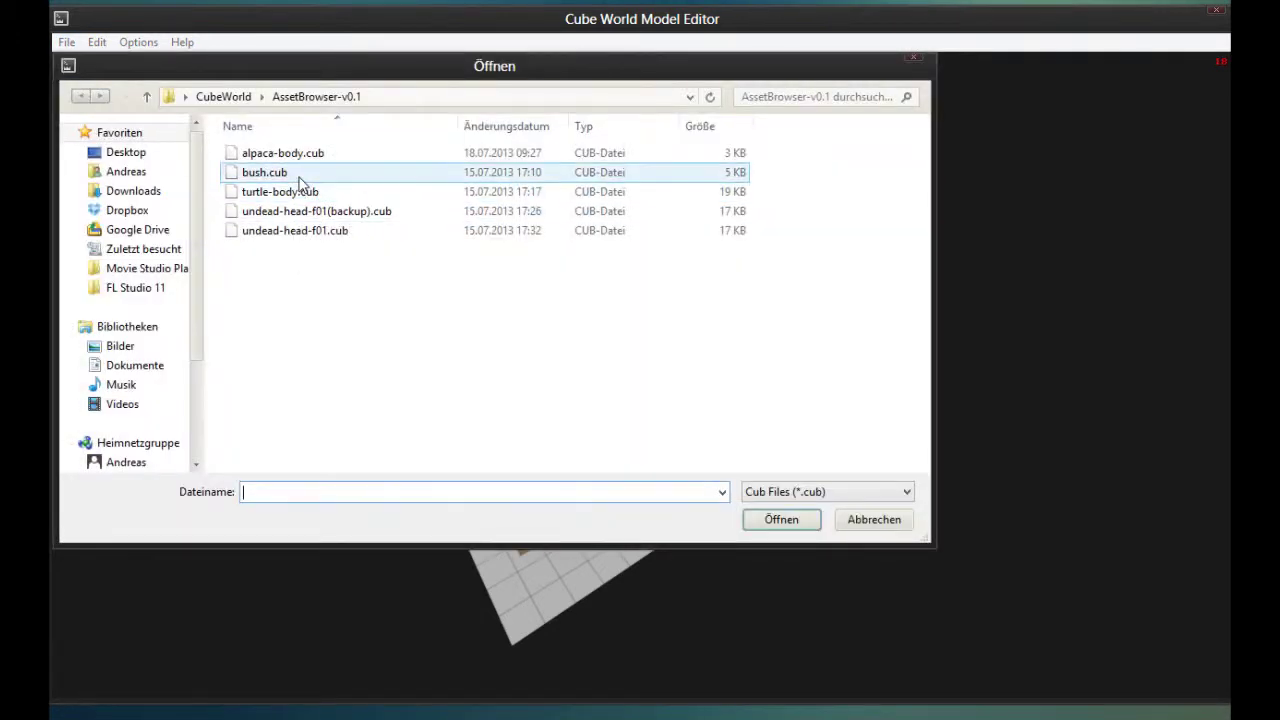
pyautogui.click(335, 216)
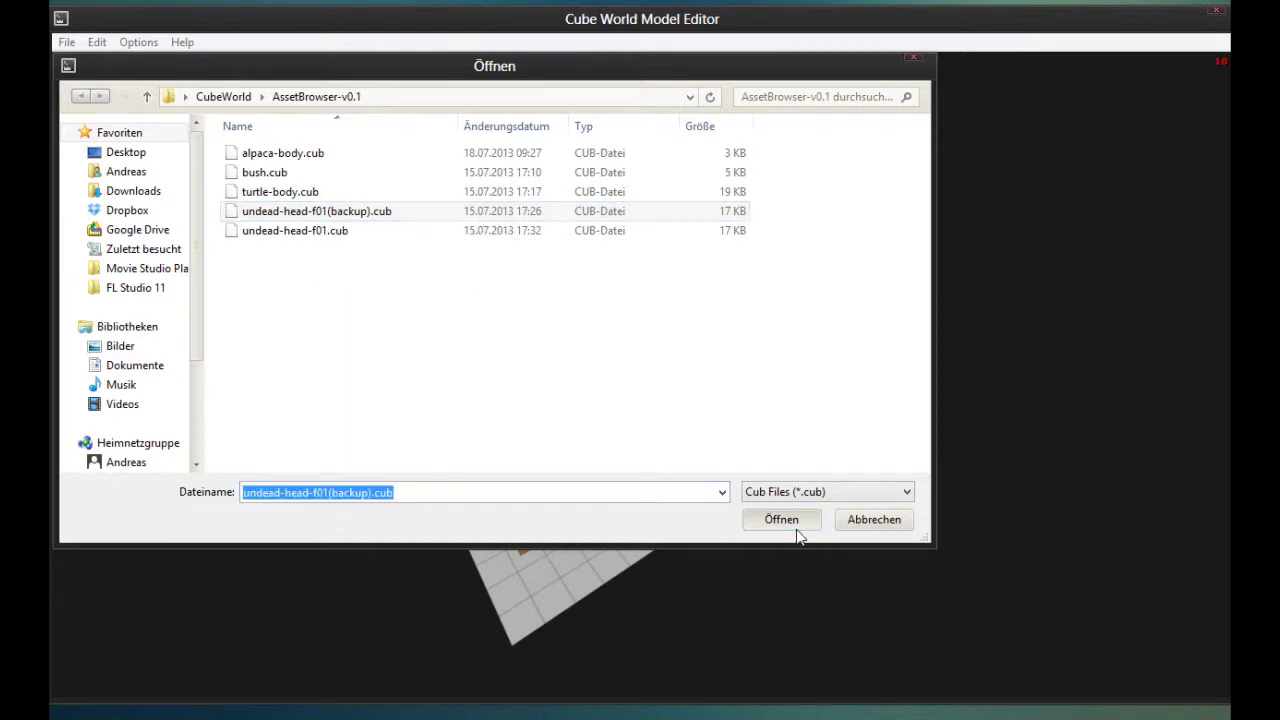
pyautogui.click(797, 531)
pyautogui.moveTo(797, 544); pyautogui.dragTo(521, 477, button='middle')
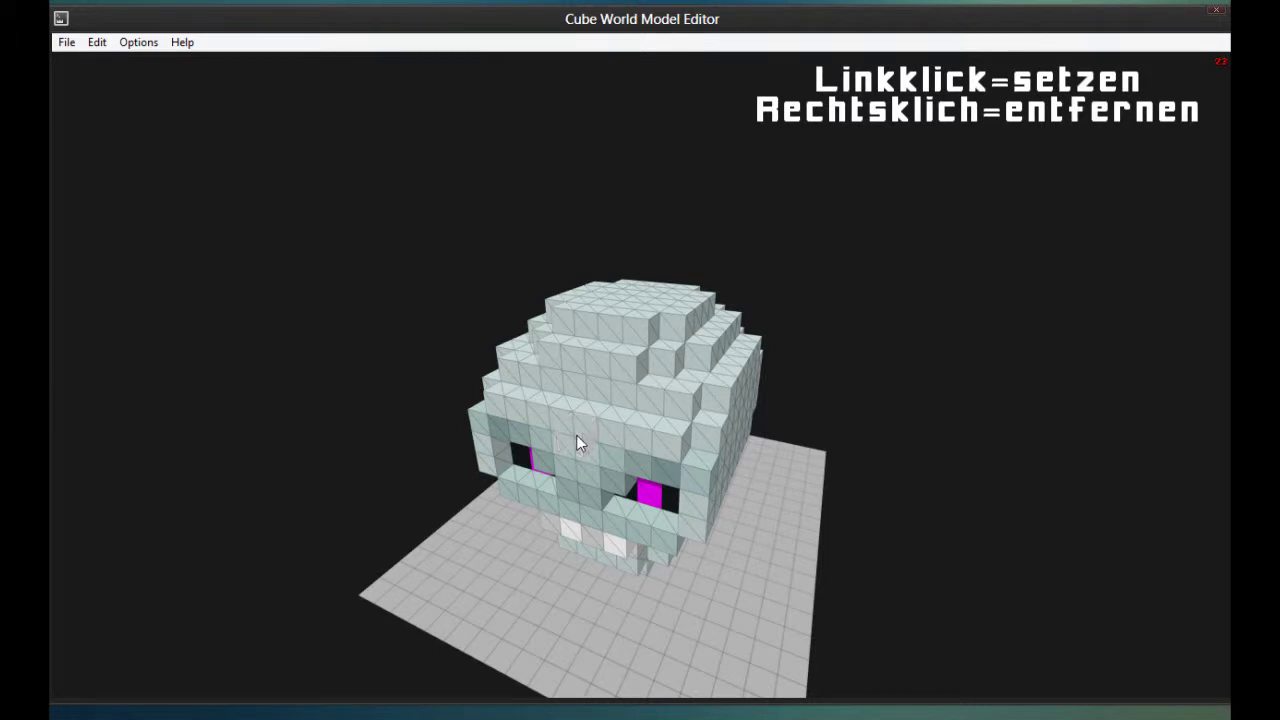
# Place a patch of white blocks over the undead head's crown and forehead, and remove several blocks from the front of it
pyautogui.moveTo(647, 426); pyautogui.dragTo(663, 390, button='middle')
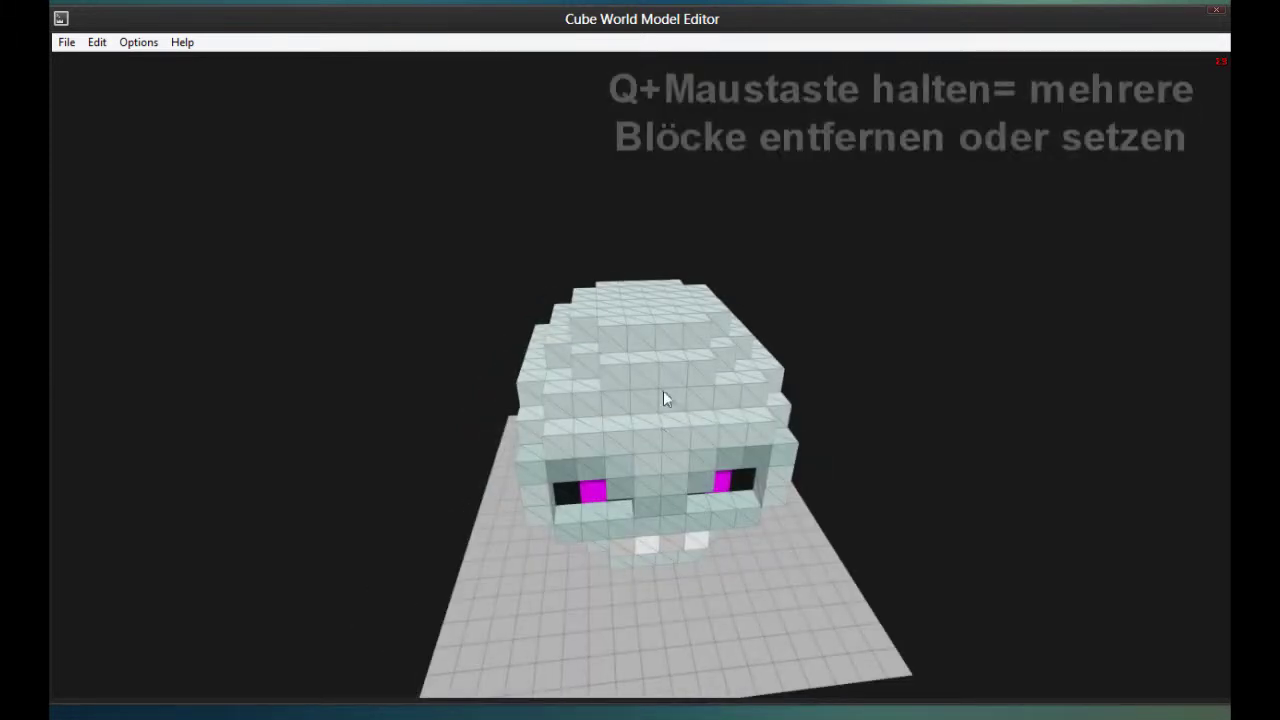
pyautogui.moveTo(668, 302)
pyautogui.mouseDown()
pyautogui.moveTo(623, 334)
pyautogui.moveTo(686, 452)
pyautogui.moveTo(745, 365)
pyautogui.moveTo(689, 401)
pyautogui.moveTo(672, 392)
pyautogui.mouseUp()
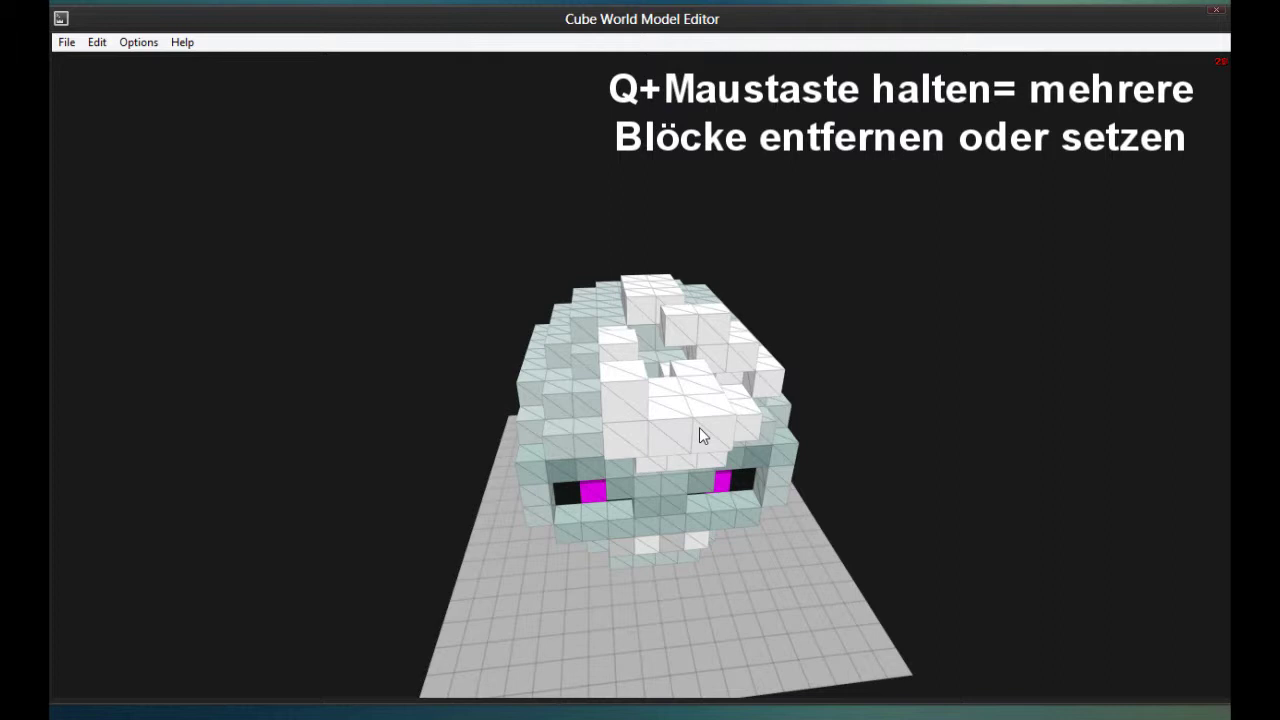
pyautogui.moveTo(702, 428); pyautogui.dragTo(657, 427, button='right')
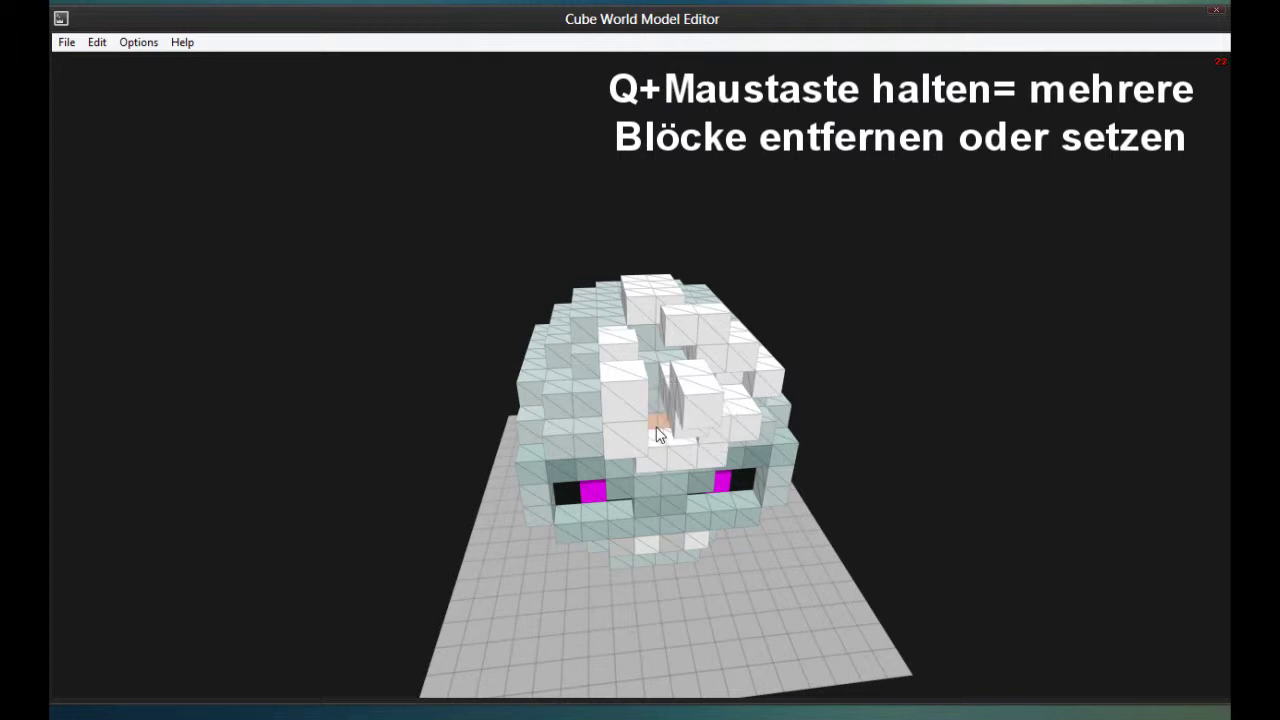
pyautogui.rightClick(614, 356)
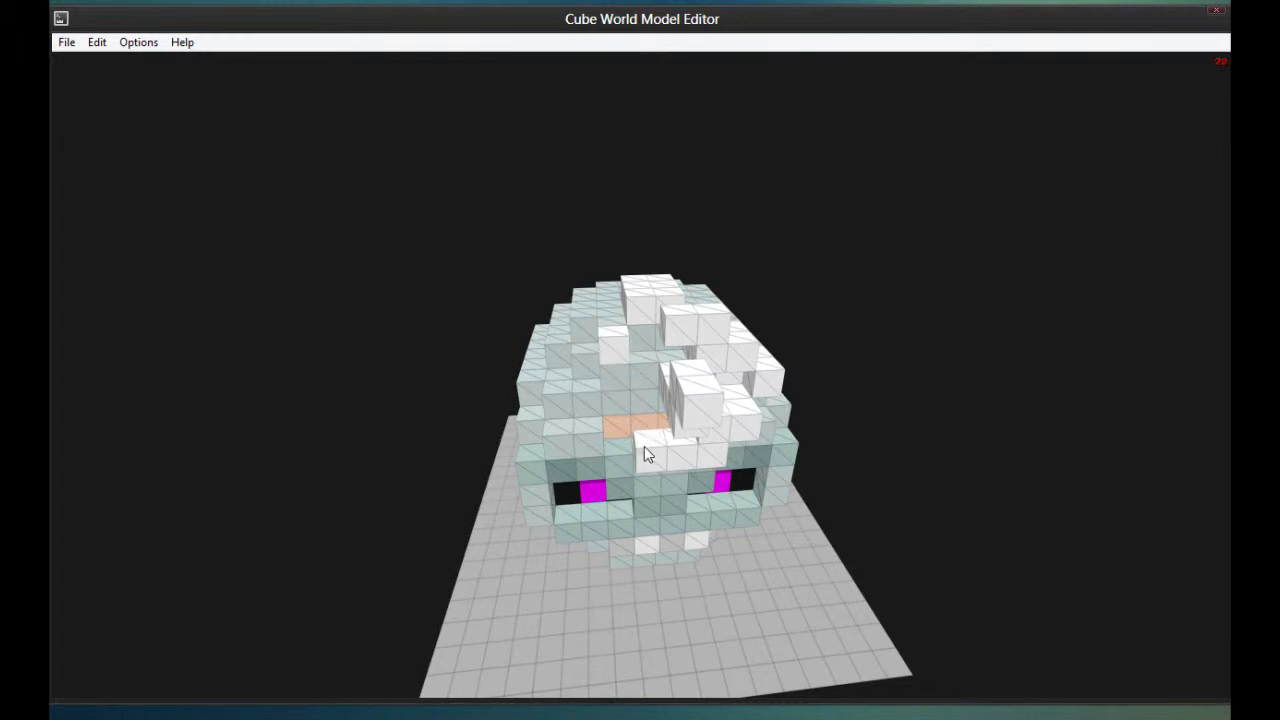
pyautogui.moveTo(697, 449); pyautogui.dragTo(688, 388, button='right')
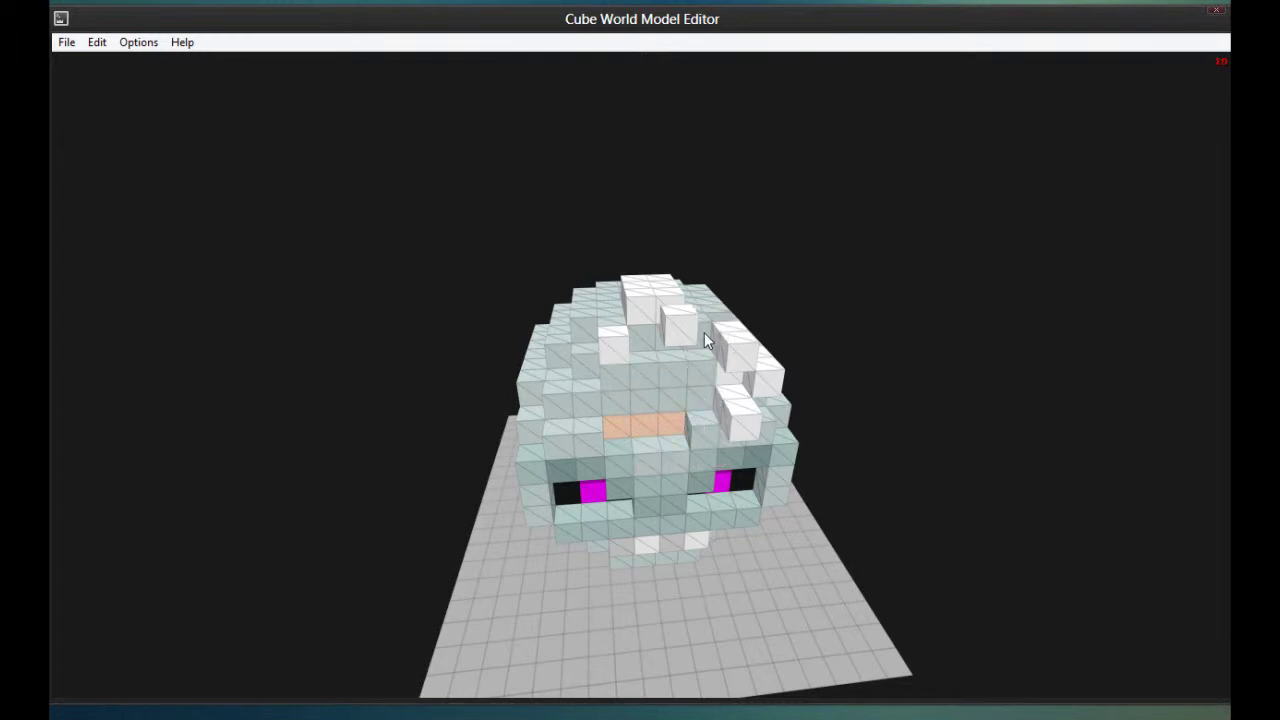
# Undo all block placements and removals on the undead head, back to the model as opened
pyautogui.click(99, 46)
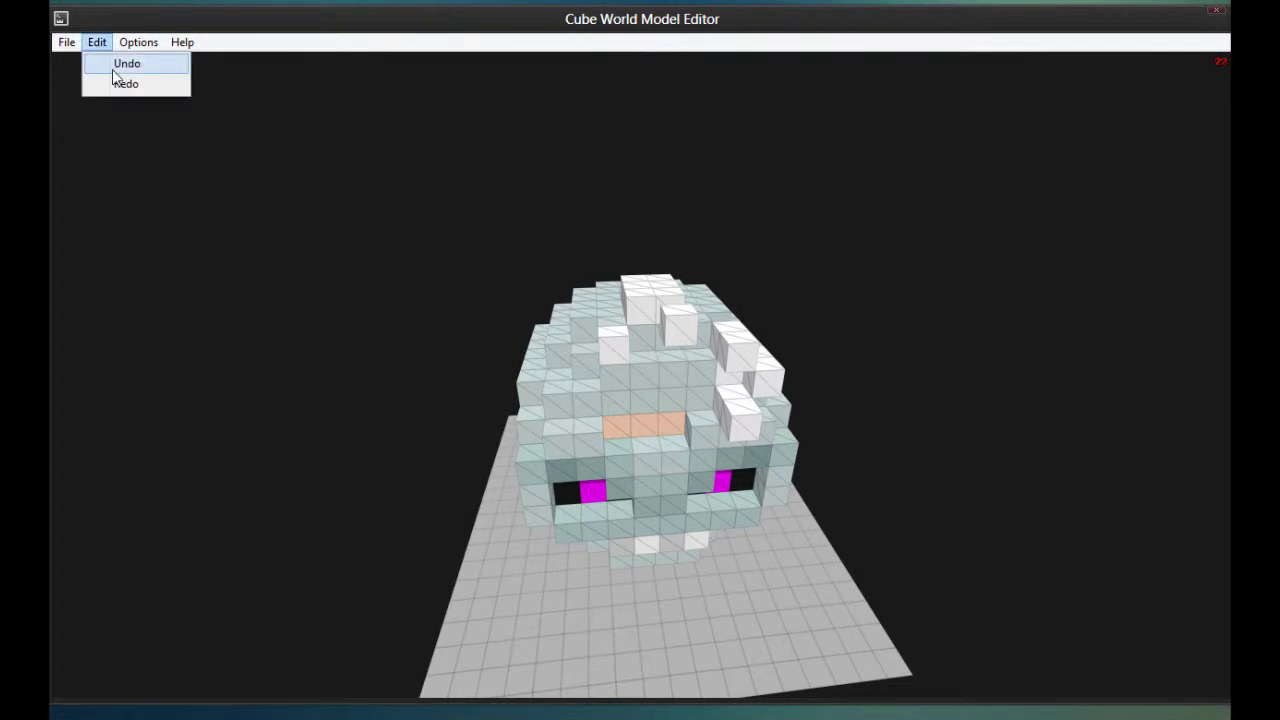
pyautogui.click(112, 63)
pyautogui.click(97, 44)
pyautogui.click(109, 62)
pyautogui.click(97, 44)
pyautogui.click(106, 66)
pyautogui.click(95, 46)
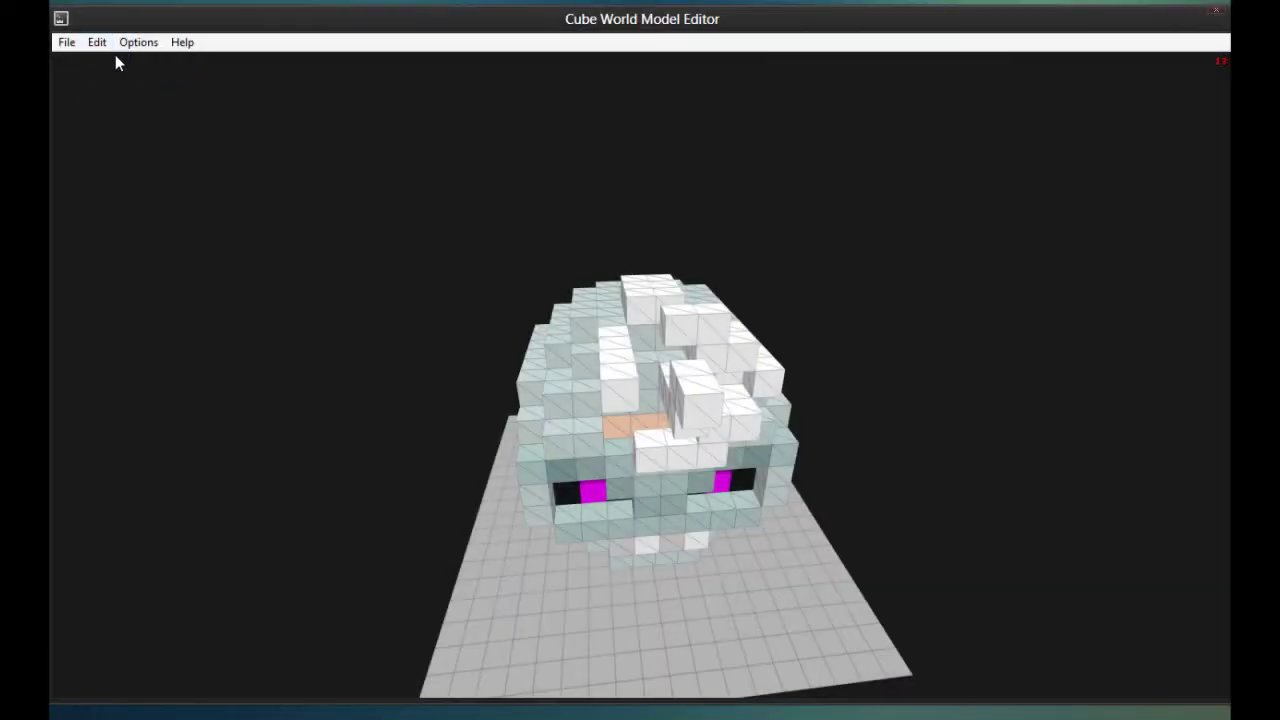
pyautogui.hotkey('ctrl', 'z')
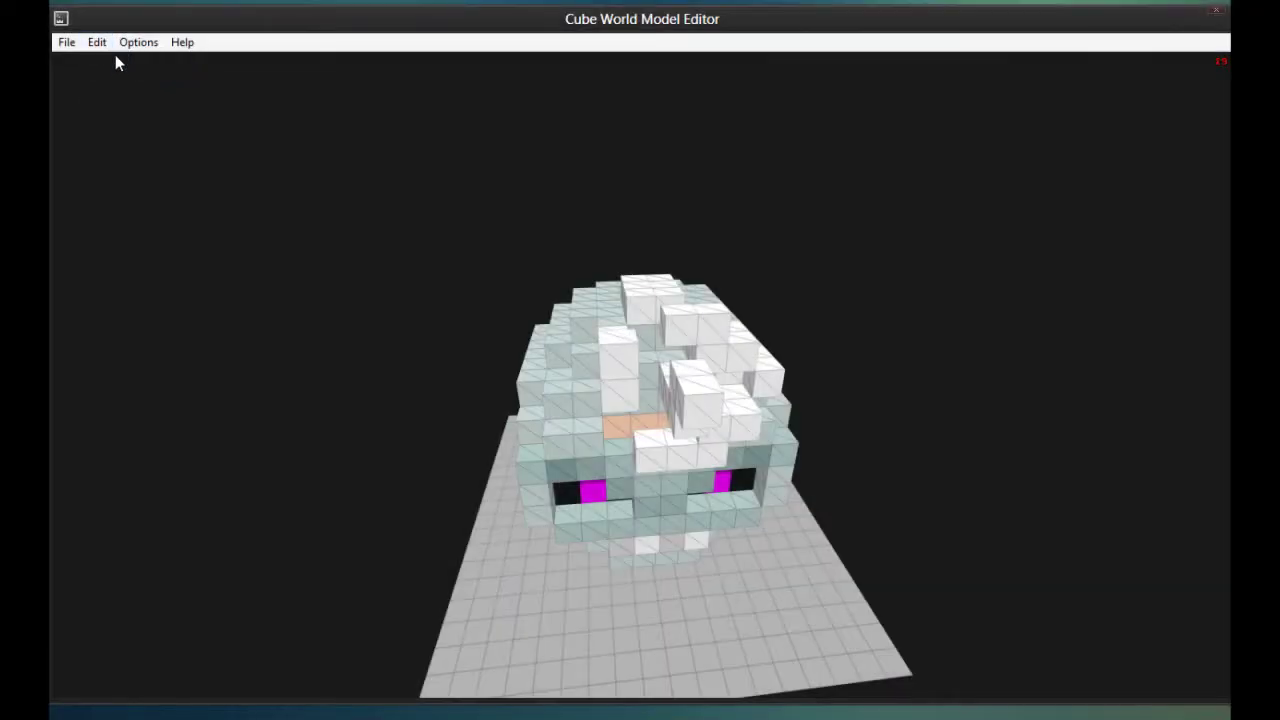
pyautogui.hotkey('ctrl', 'z')
pyautogui.hotkey('ctrl', 'z')
pyautogui.hotkey('ctrl', 'z')
pyautogui.hotkey('ctrl', 'z')
pyautogui.hotkey('ctrl', 'z')
pyautogui.hotkey('ctrl', 'z')
pyautogui.hotkey('ctrl', 'z')
pyautogui.hotkey('ctrl', 'z')
pyautogui.hotkey('ctrl', 'z')
pyautogui.hotkey('ctrl', 'z')
pyautogui.hotkey('ctrl', 'z')
pyautogui.hotkey('ctrl', 'z')
pyautogui.hotkey('ctrl', 'z')
pyautogui.hotkey('ctrl', 'z')
pyautogui.hotkey('ctrl', 'z')
pyautogui.hotkey('ctrl', 'z')
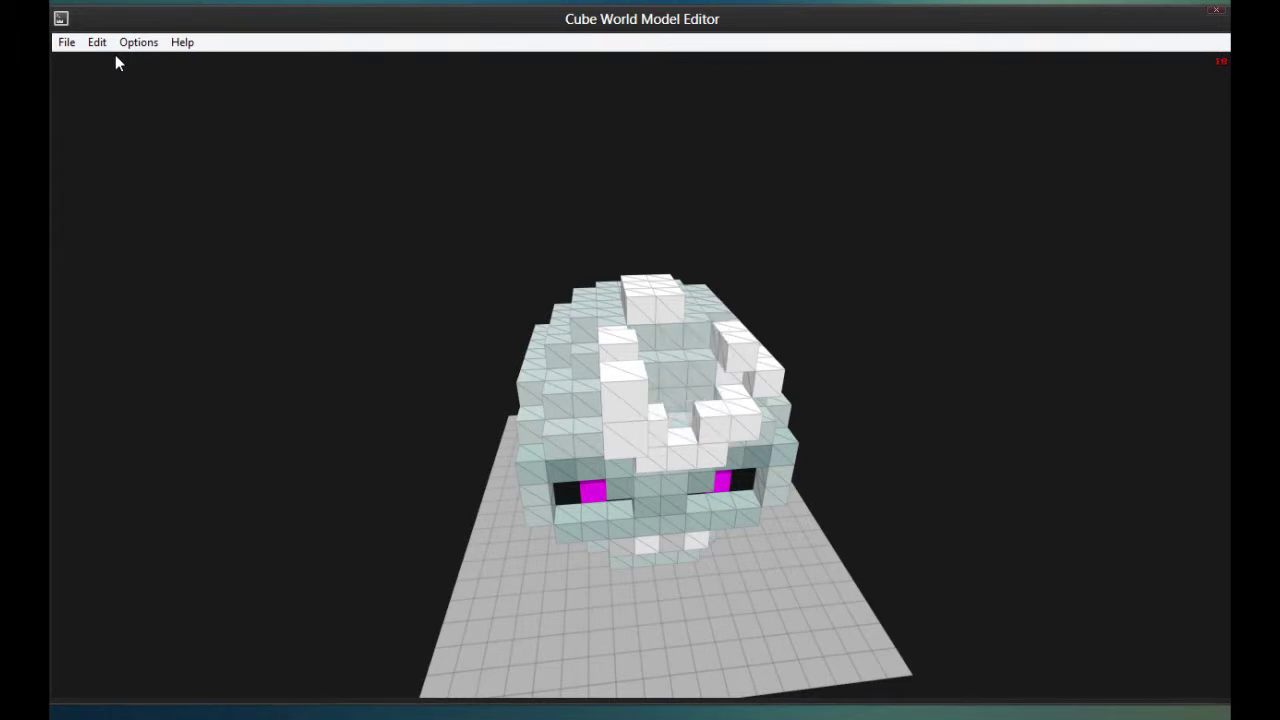
pyautogui.hotkey('ctrl', 'z')
pyautogui.hotkey('ctrl', 'z')
pyautogui.hotkey('ctrl', 'z')
pyautogui.hotkey('ctrl', 'z')
pyautogui.hotkey('ctrl', 'z')
pyautogui.hotkey('ctrl', 'z')
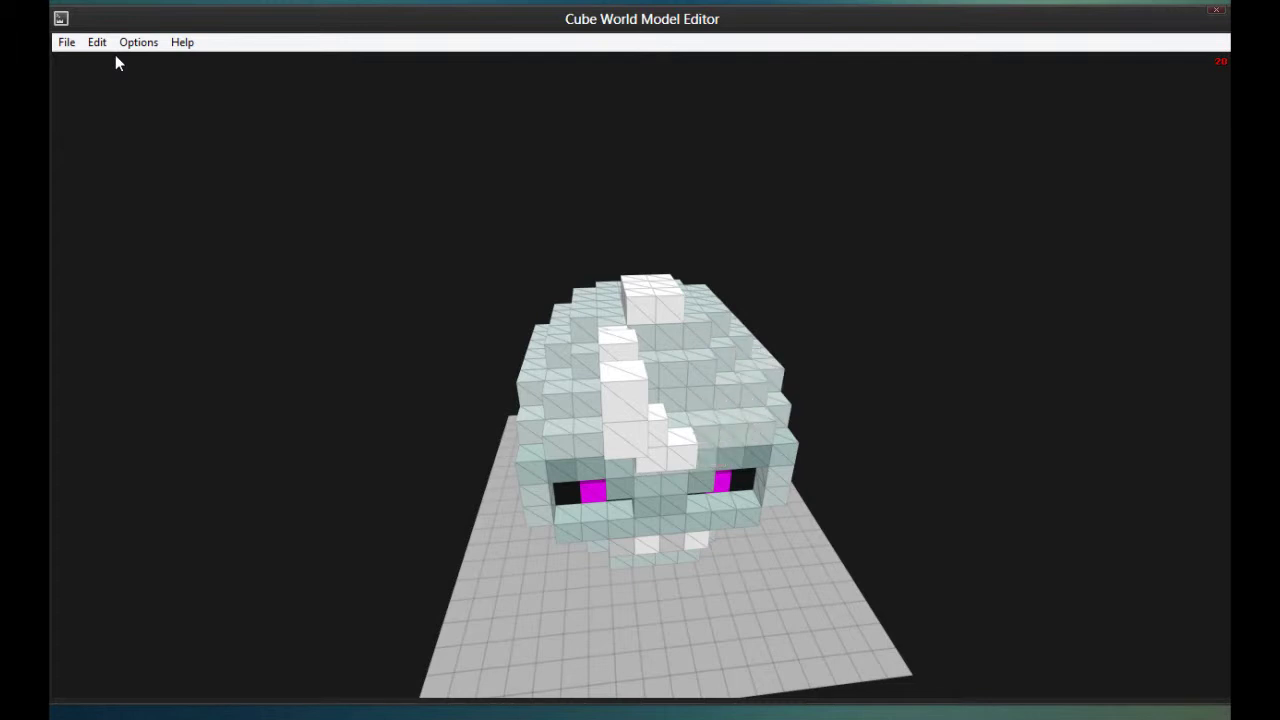
pyautogui.hotkey('ctrl', 'z')
pyautogui.hotkey('ctrl', 'z')
pyautogui.hotkey('ctrl', 'z')
pyautogui.hotkey('ctrl', 'z')
pyautogui.hotkey('ctrl', 'z')
pyautogui.hotkey('ctrl', 'z')
pyautogui.hotkey('ctrl', 'z')
pyautogui.hotkey('ctrl', 'z')
pyautogui.hotkey('ctrl', 'z')
pyautogui.hotkey('ctrl', 'z')
pyautogui.hotkey('ctrl', 'z')
pyautogui.hotkey('ctrl', 'z')
pyautogui.hotkey('ctrl', 'z')
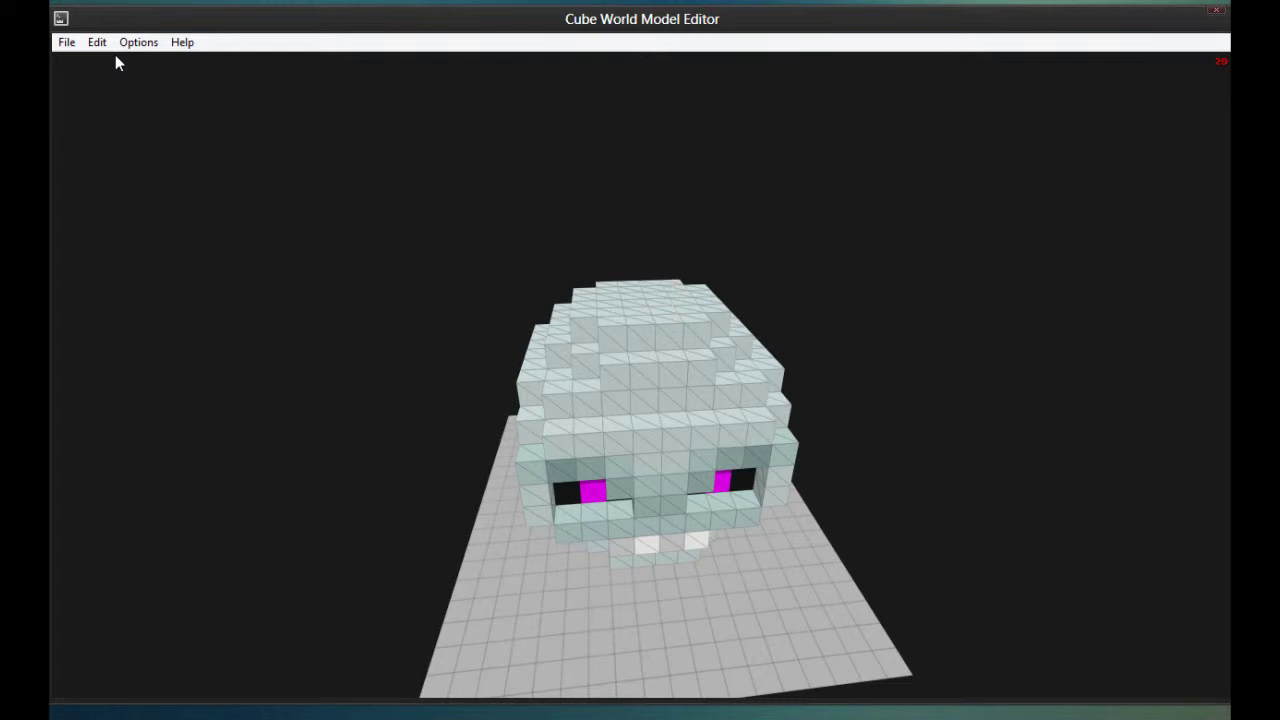
pyautogui.click(68, 43)
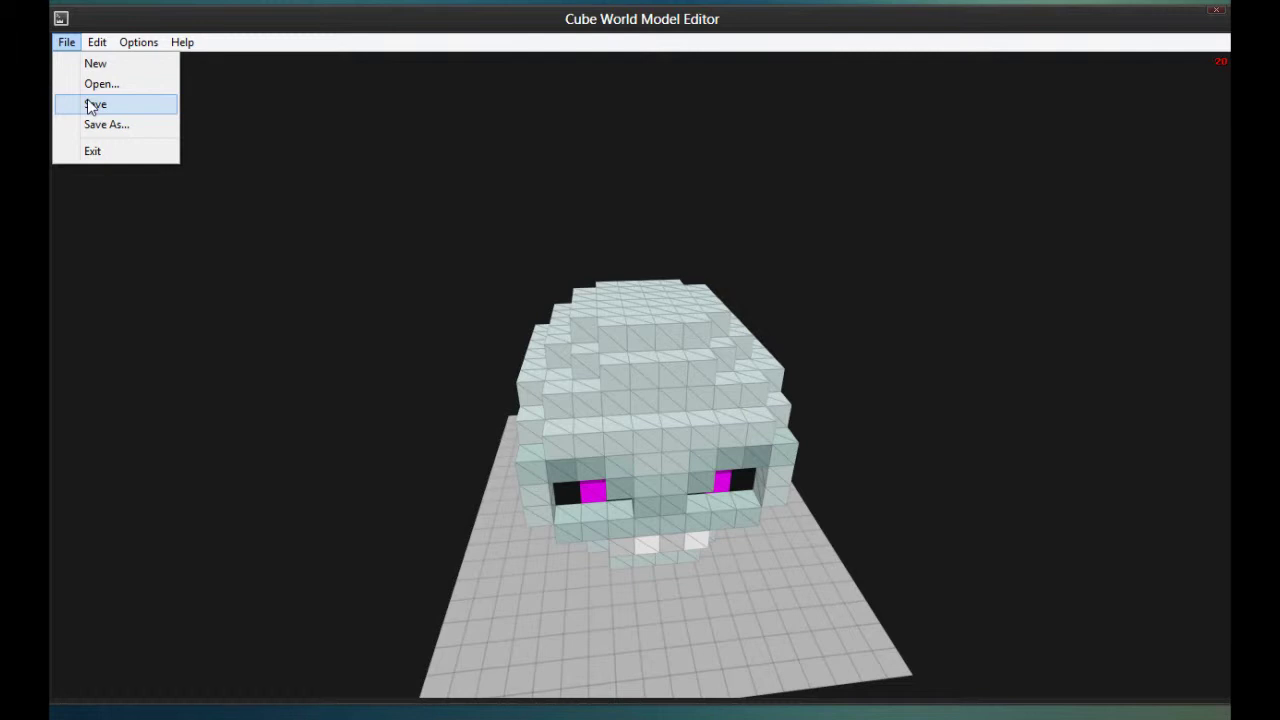
pyautogui.moveTo(105, 50)
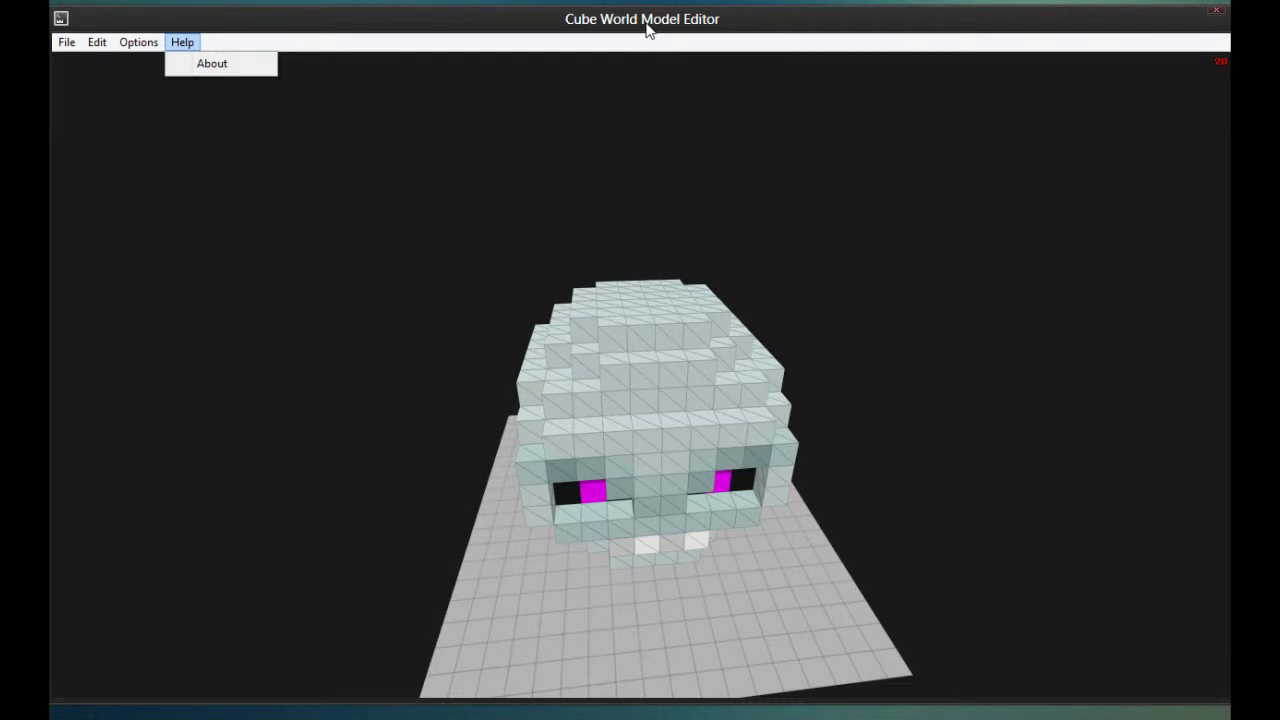
# Set the brush colour to pink (red 255, green 0, blue 128) and try it on the undead head's forehead
pyautogui.click(616, 45)
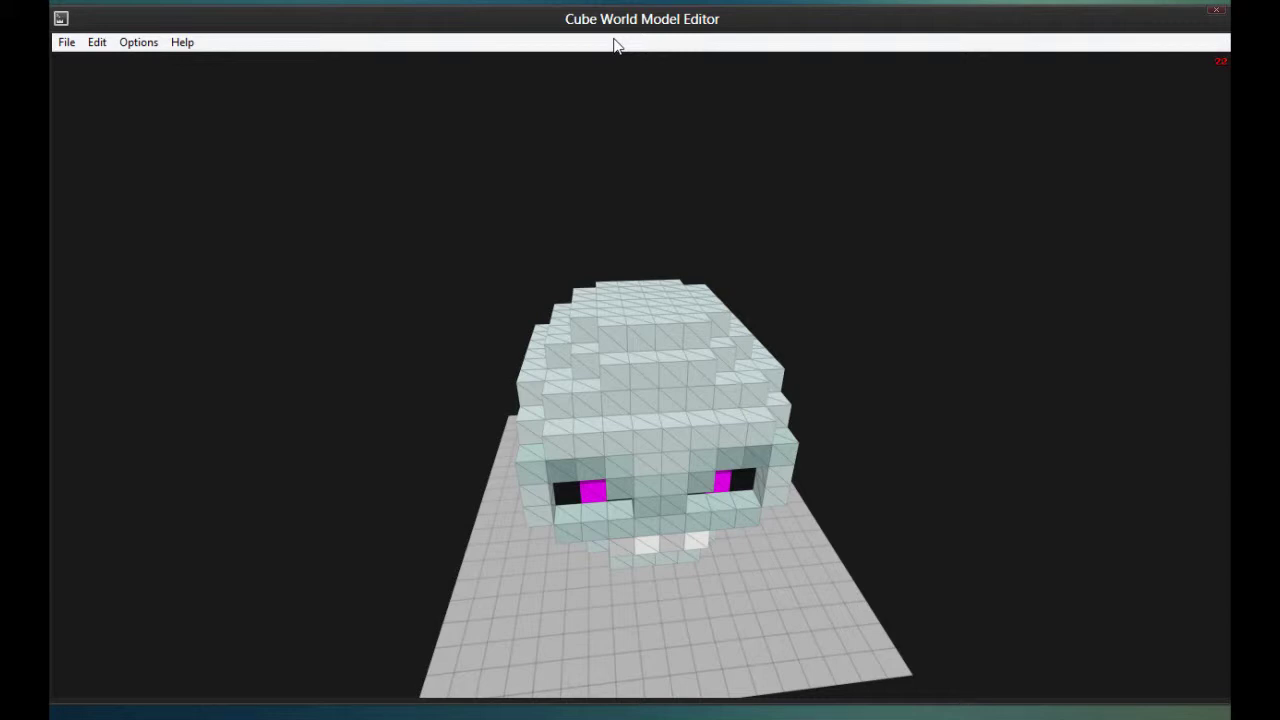
pyautogui.press('space')
pyautogui.click(127, 48)
pyautogui.moveTo(167, 44)
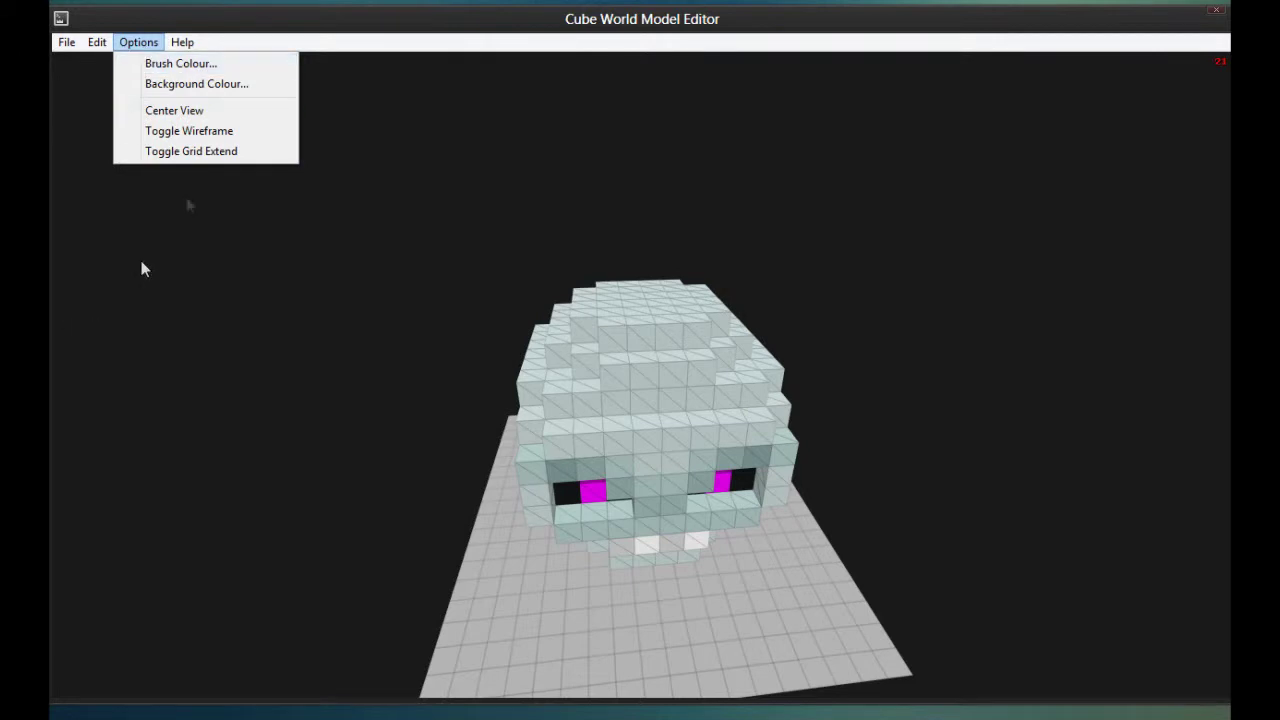
pyautogui.click(192, 69)
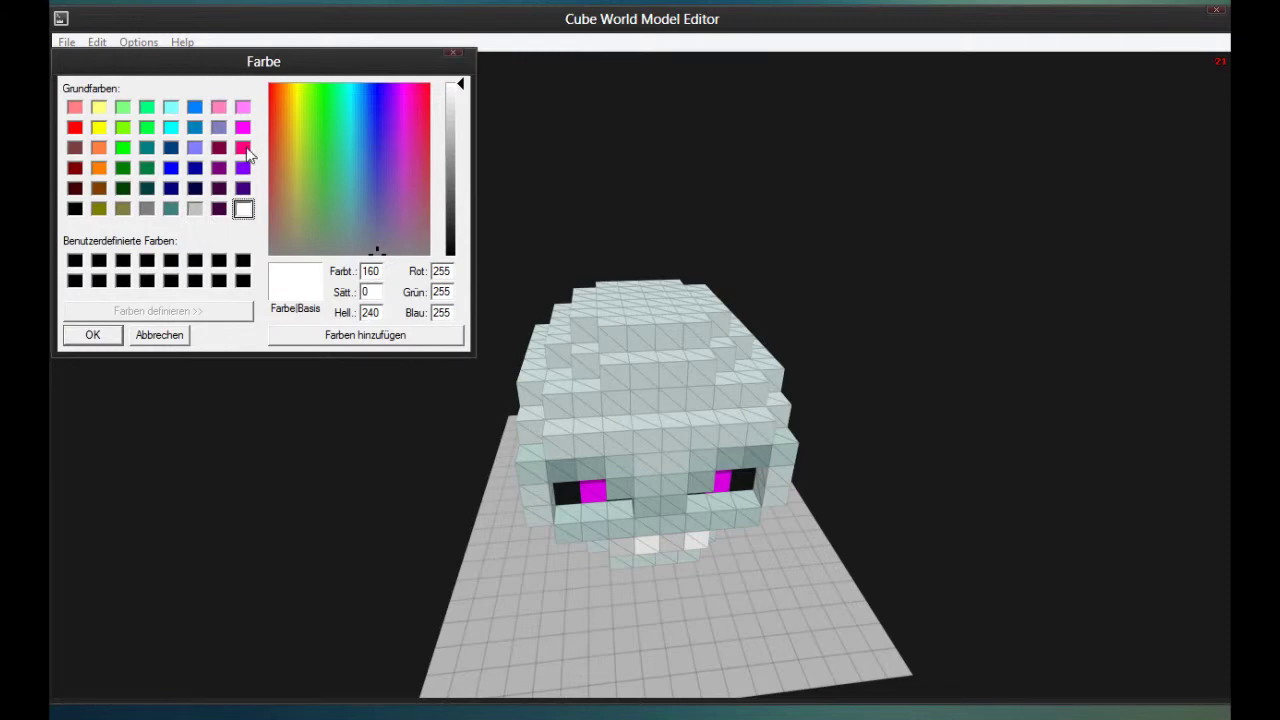
pyautogui.click(244, 148)
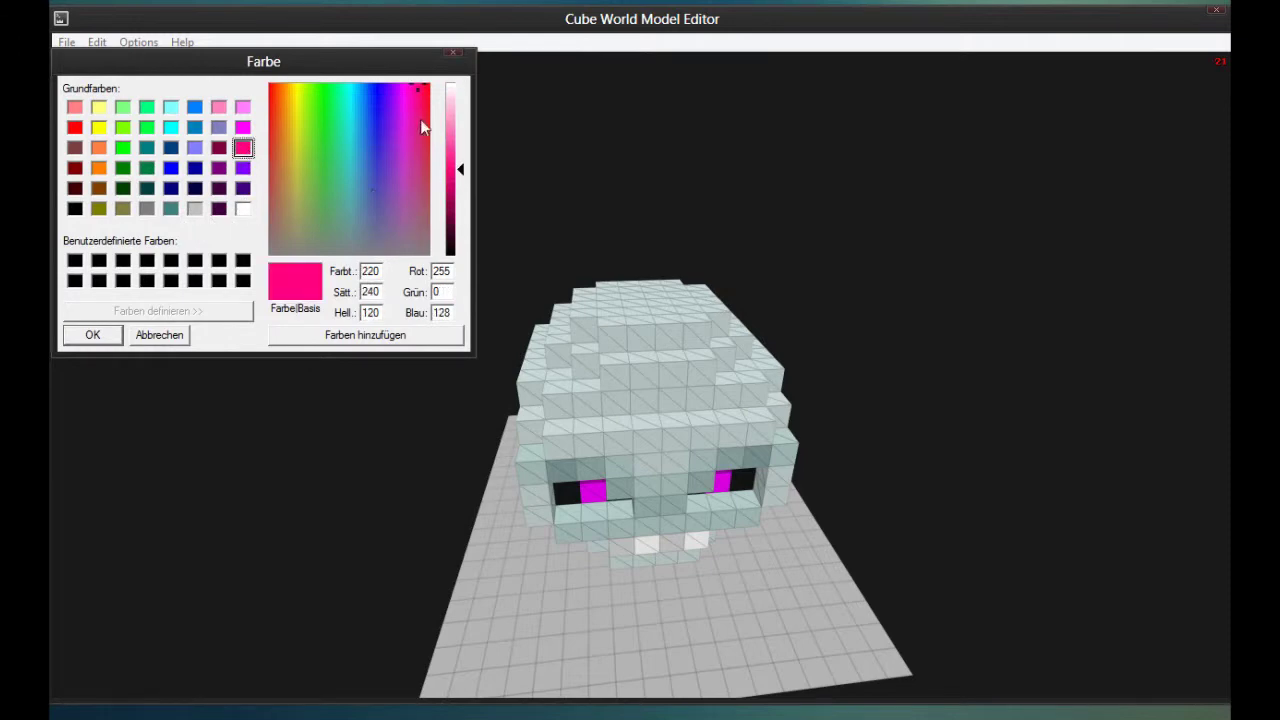
pyautogui.click(109, 334)
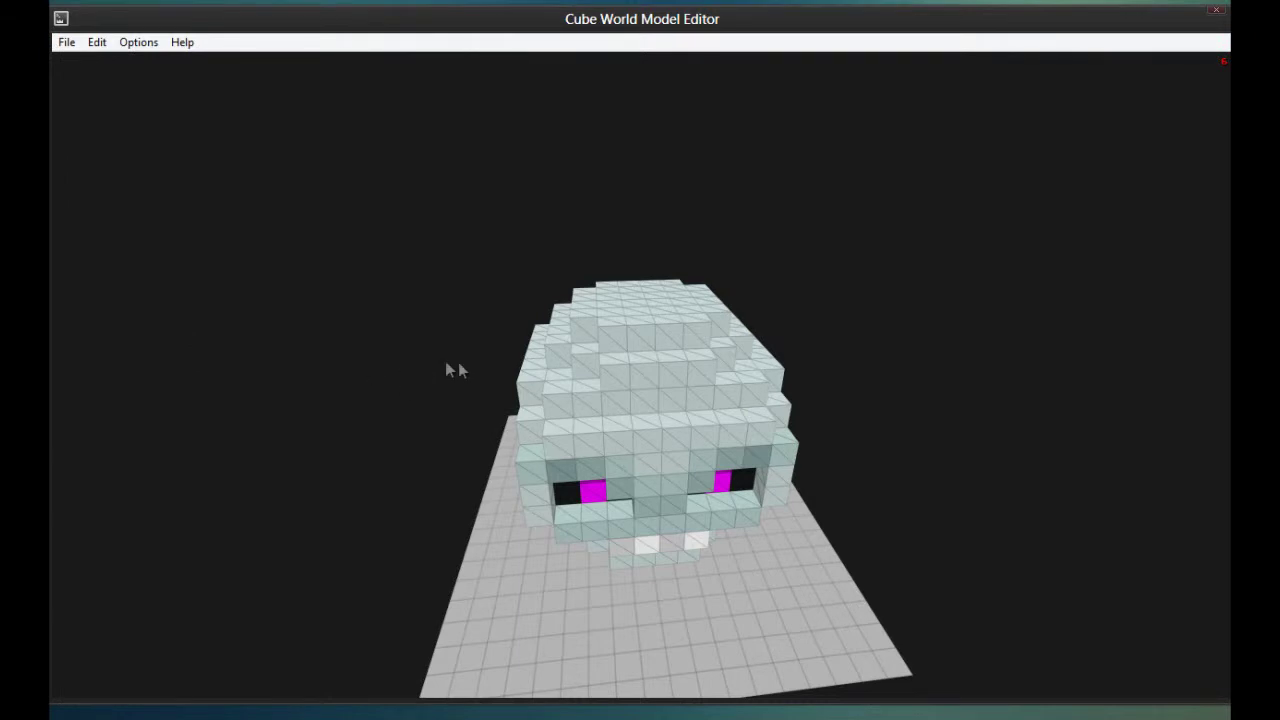
pyautogui.click(669, 378)
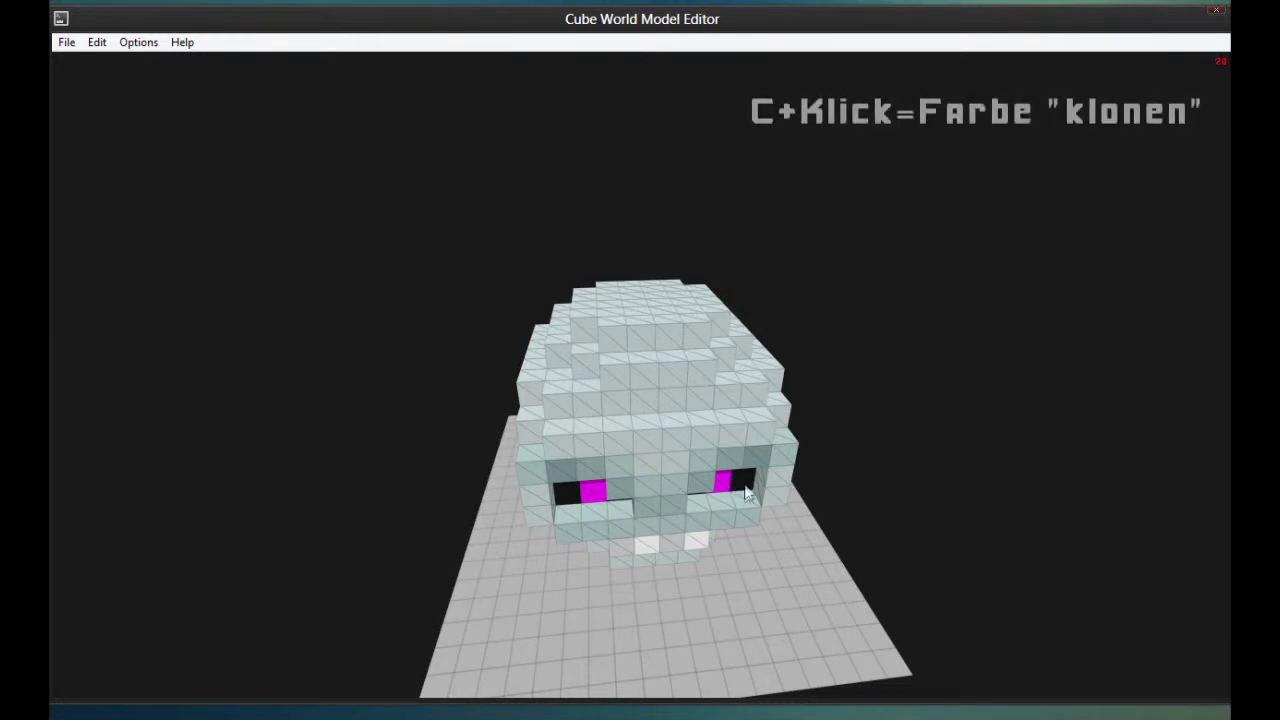
# Clone the magenta eye colour to the brush and test it with temporary blocks between the undead head's eyes
pyautogui.click(705, 437)
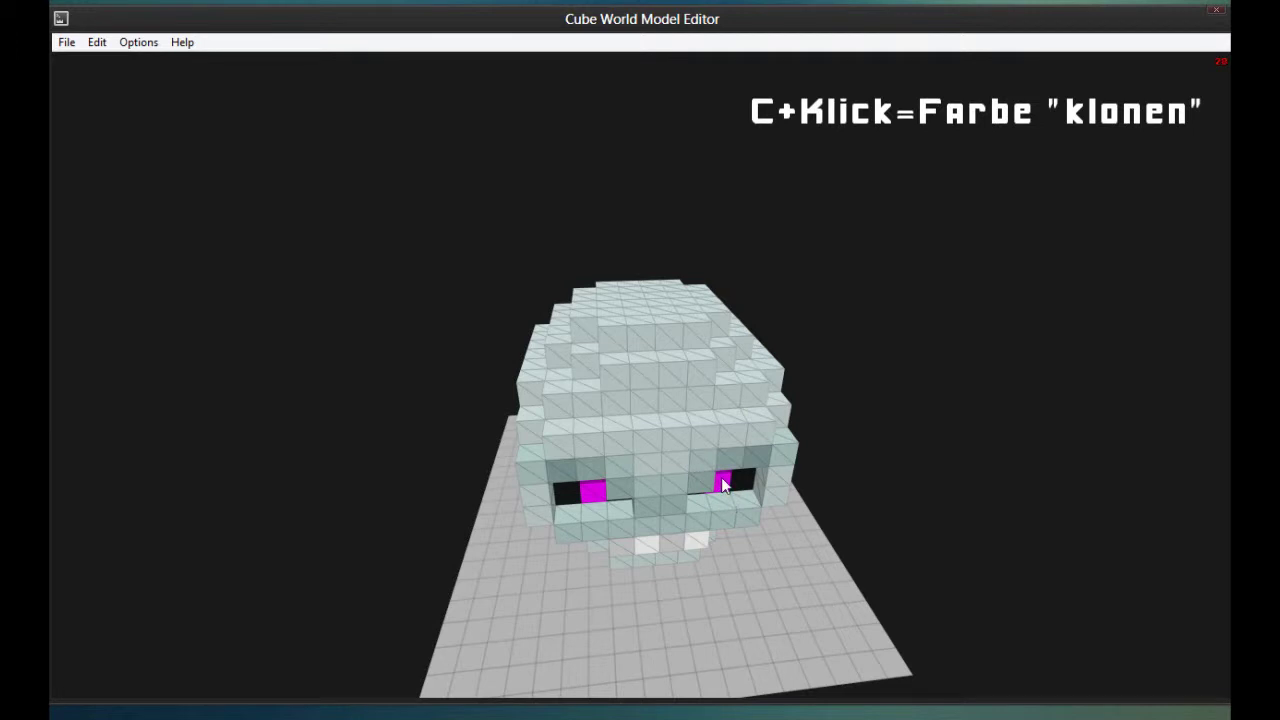
pyautogui.click(648, 448)
pyautogui.rightClick(654, 460)
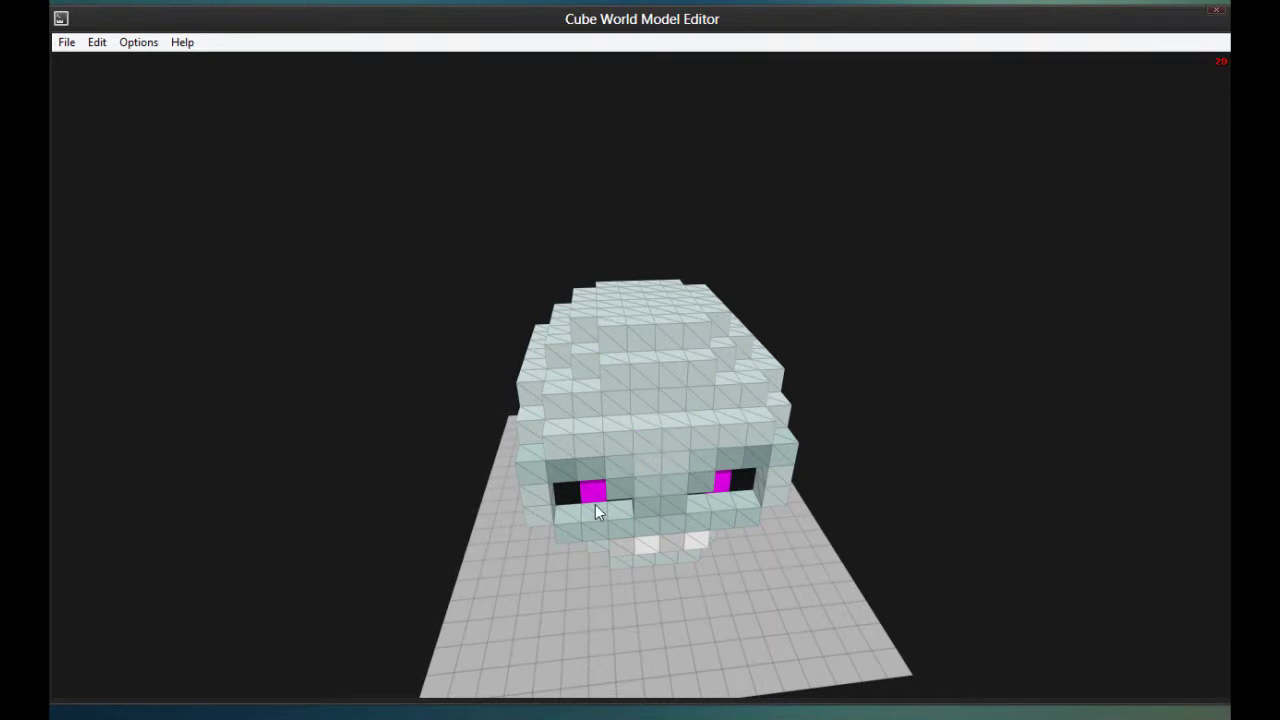
pyautogui.click(653, 442)
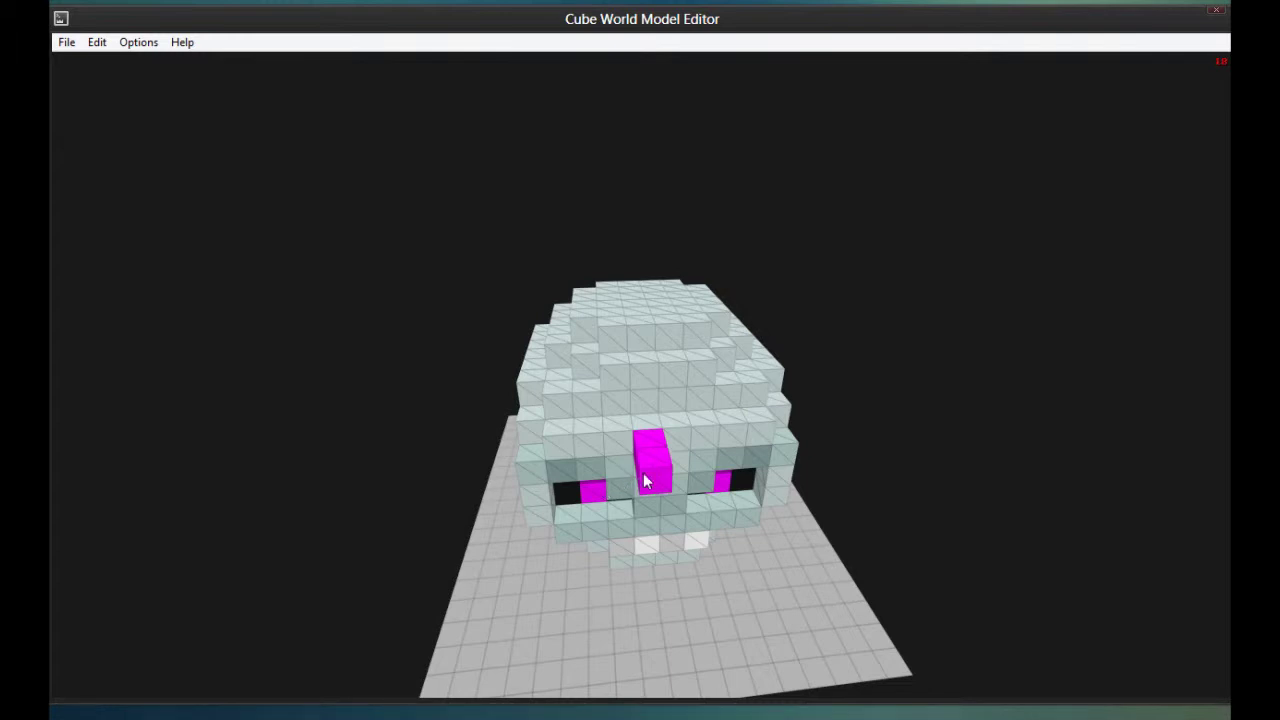
pyautogui.rightClick(646, 450)
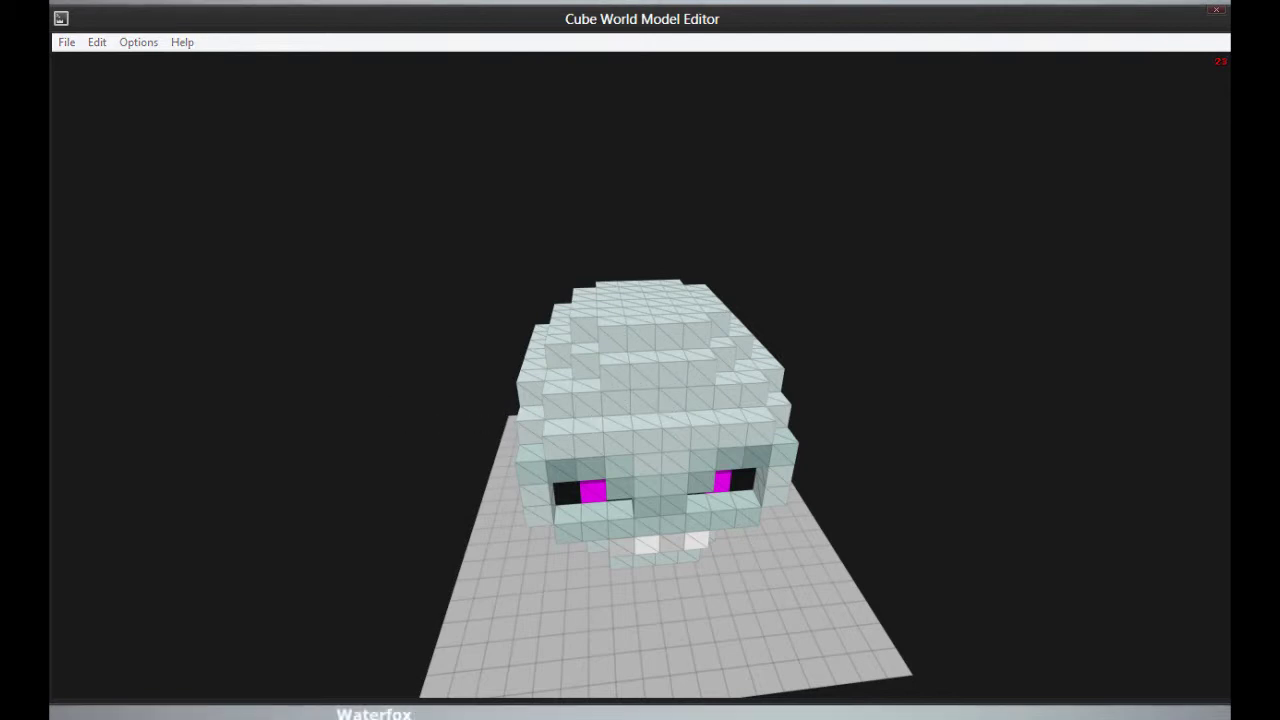
pyautogui.click(420, 716)
pyautogui.rightClick(386, 717)
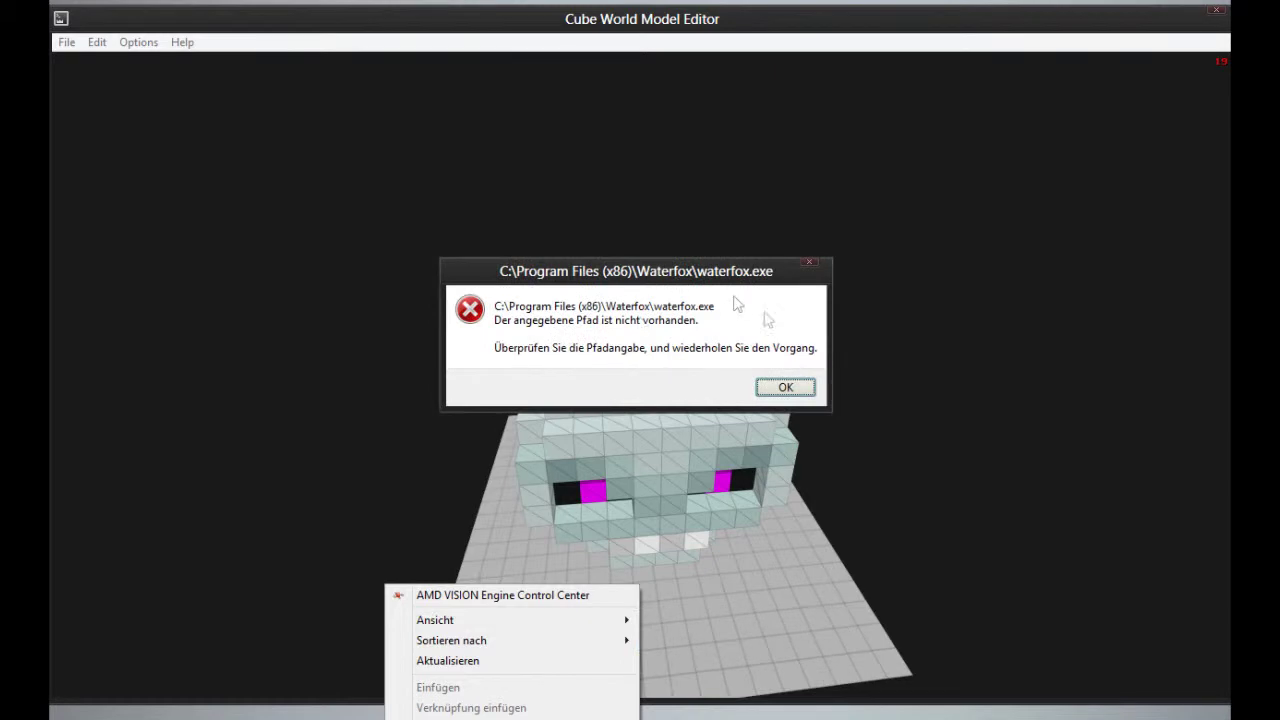
pyautogui.click(783, 393)
pyautogui.click(783, 391)
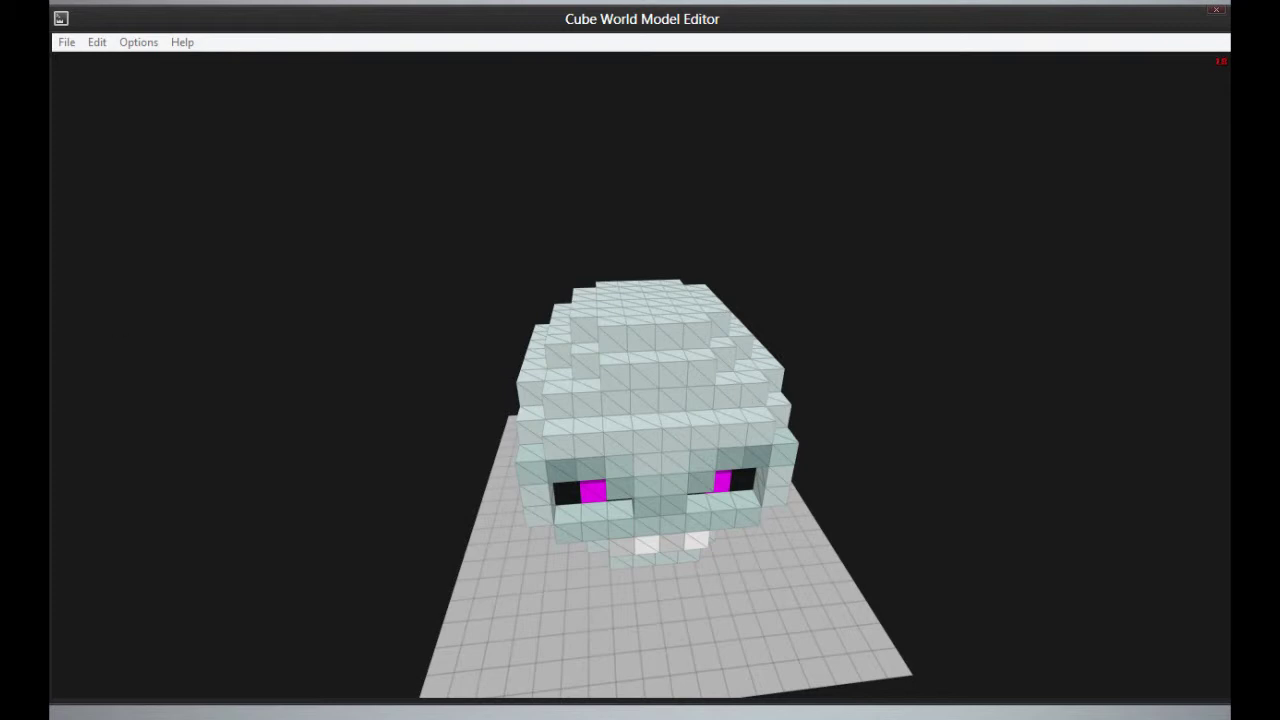
# Set the editor's background colour to blue (red 0, green 0, blue 255) and view the head against it
pyautogui.click(148, 44)
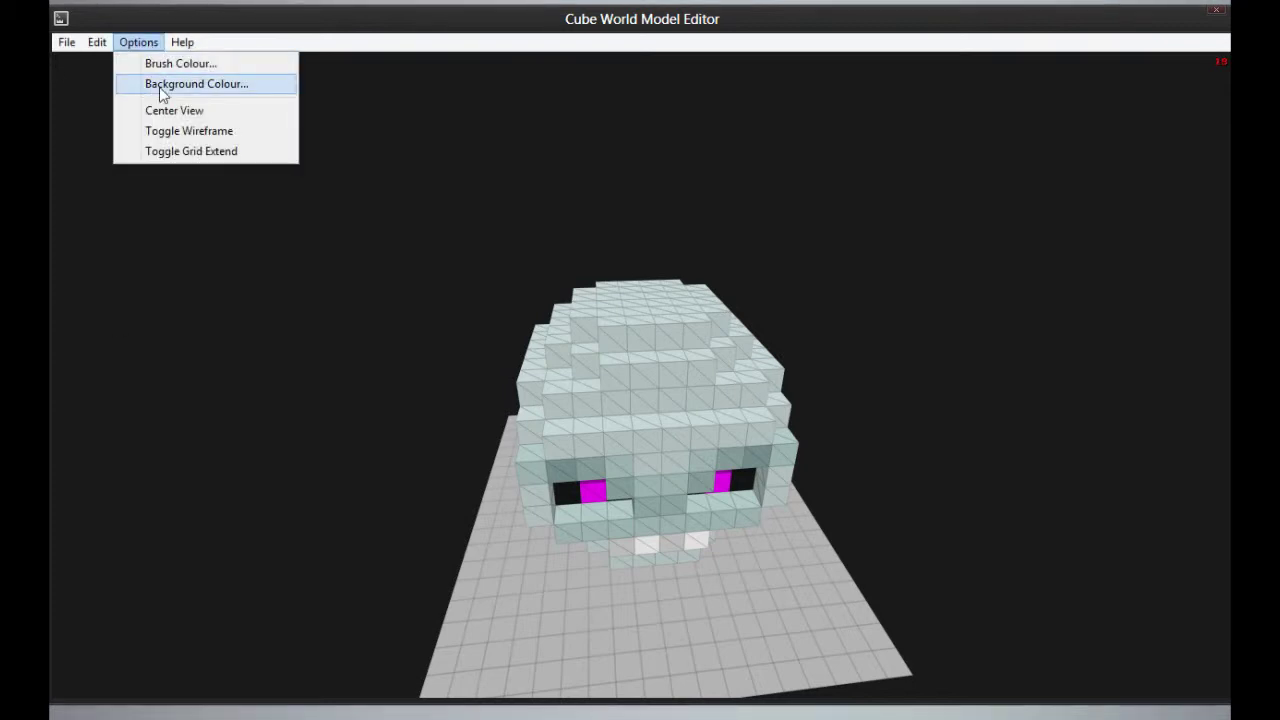
pyautogui.click(161, 88)
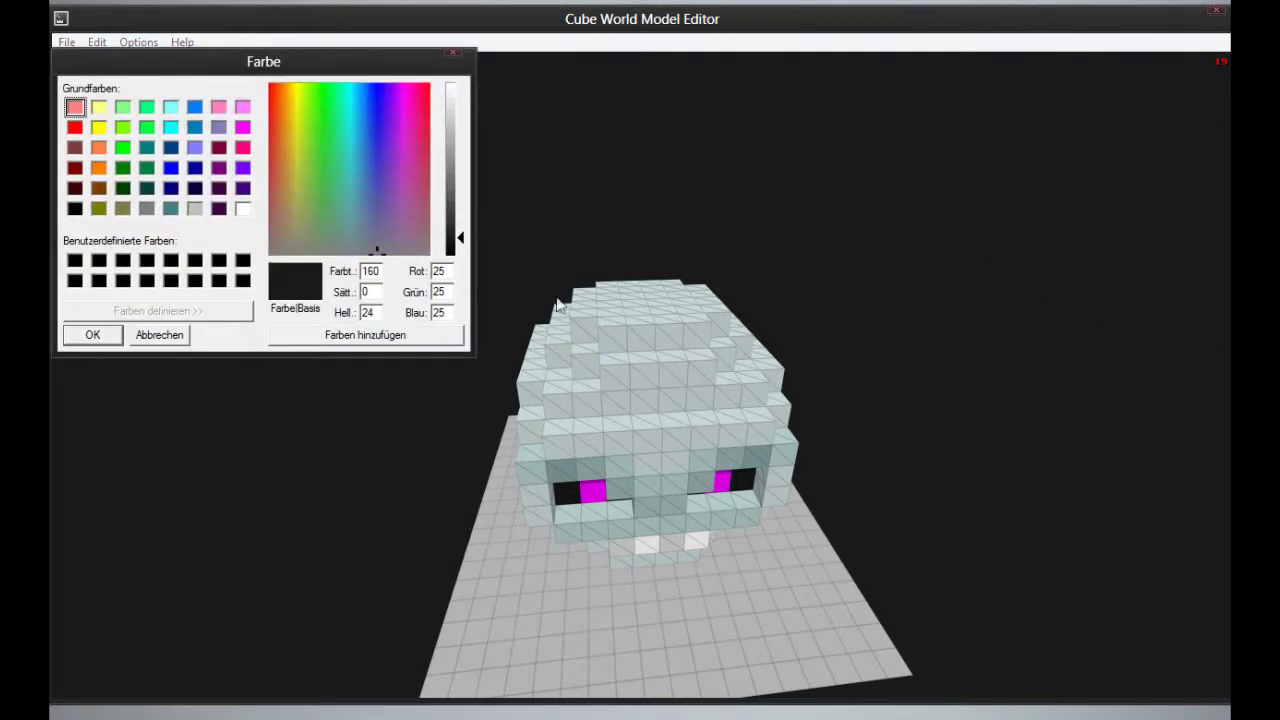
pyautogui.click(171, 167)
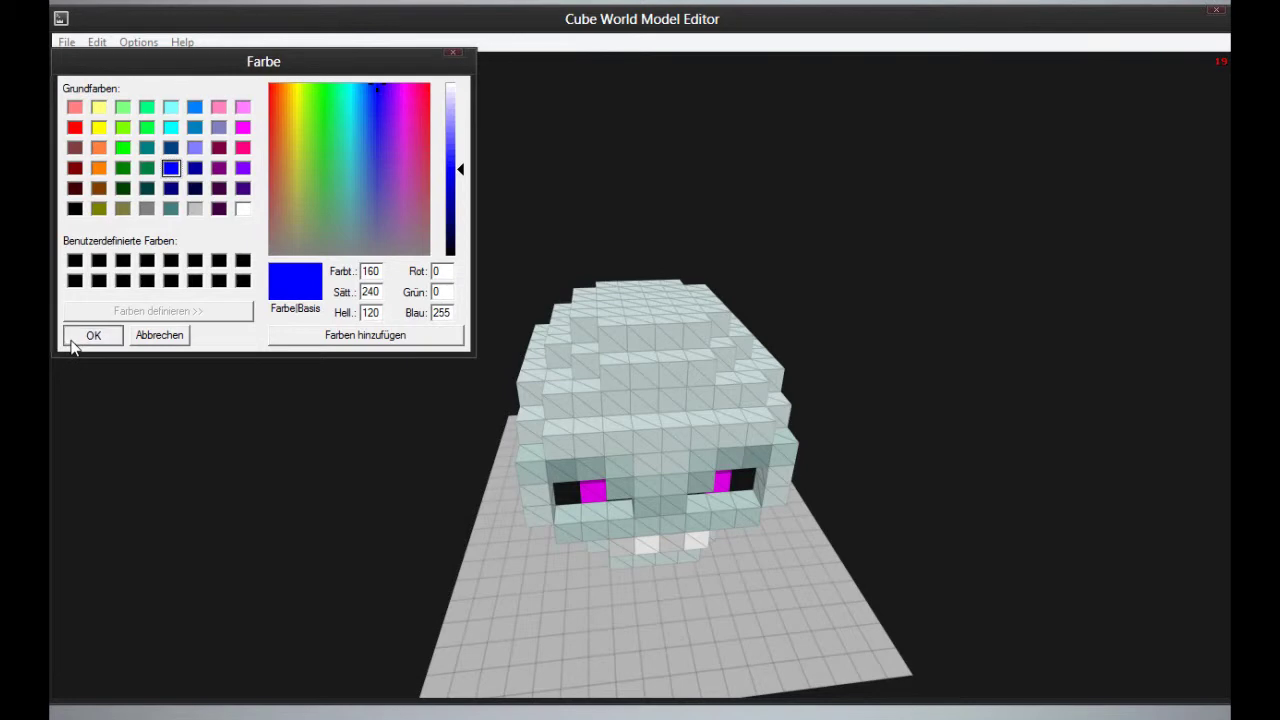
pyautogui.click(70, 340)
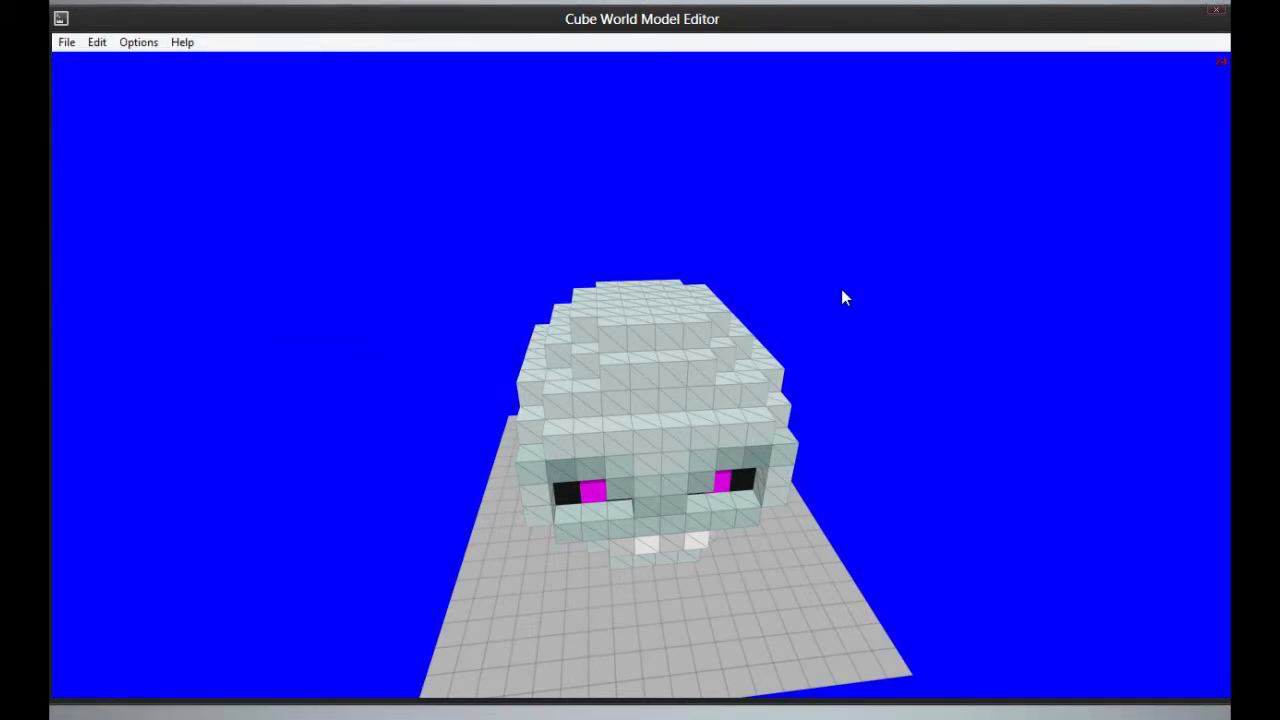
pyautogui.moveTo(712, 364); pyautogui.dragTo(620, 306, button='middle')
pyautogui.moveTo(720, 298); pyautogui.dragTo(691, 391, button='middle')
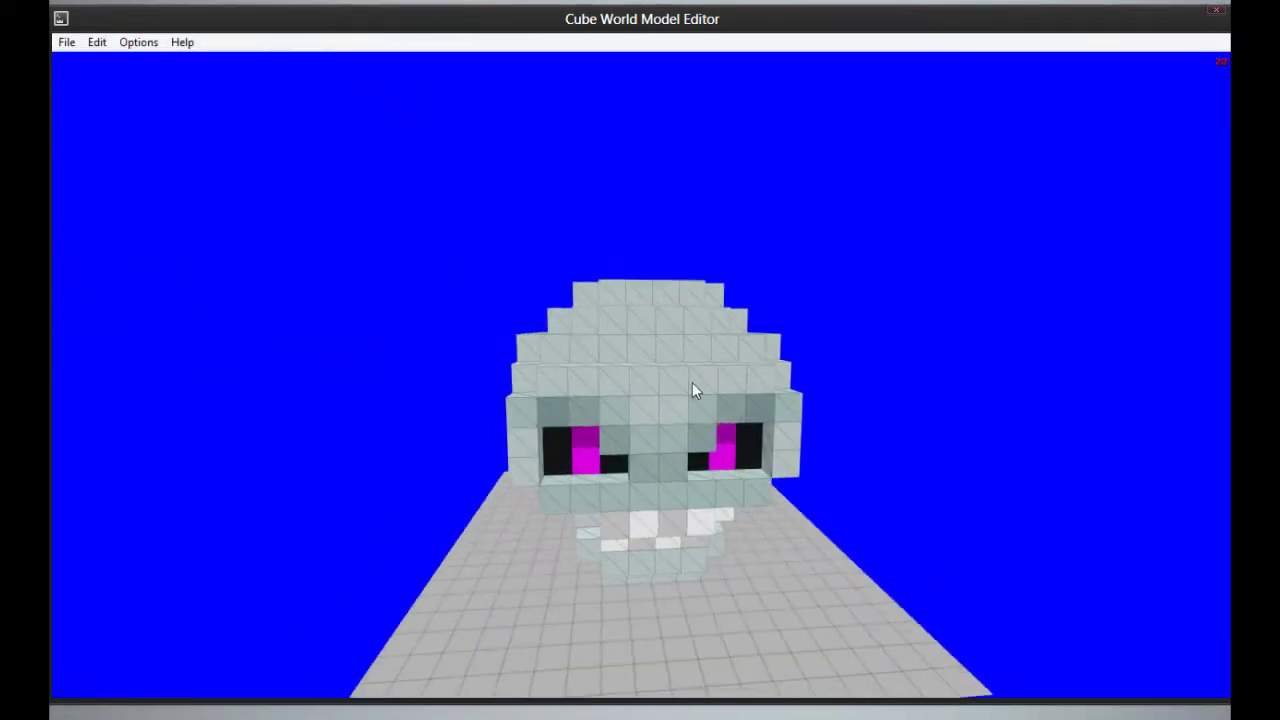
# Set the background colour to black and centre the view on the head
pyautogui.click(138, 42)
pyautogui.click(152, 84)
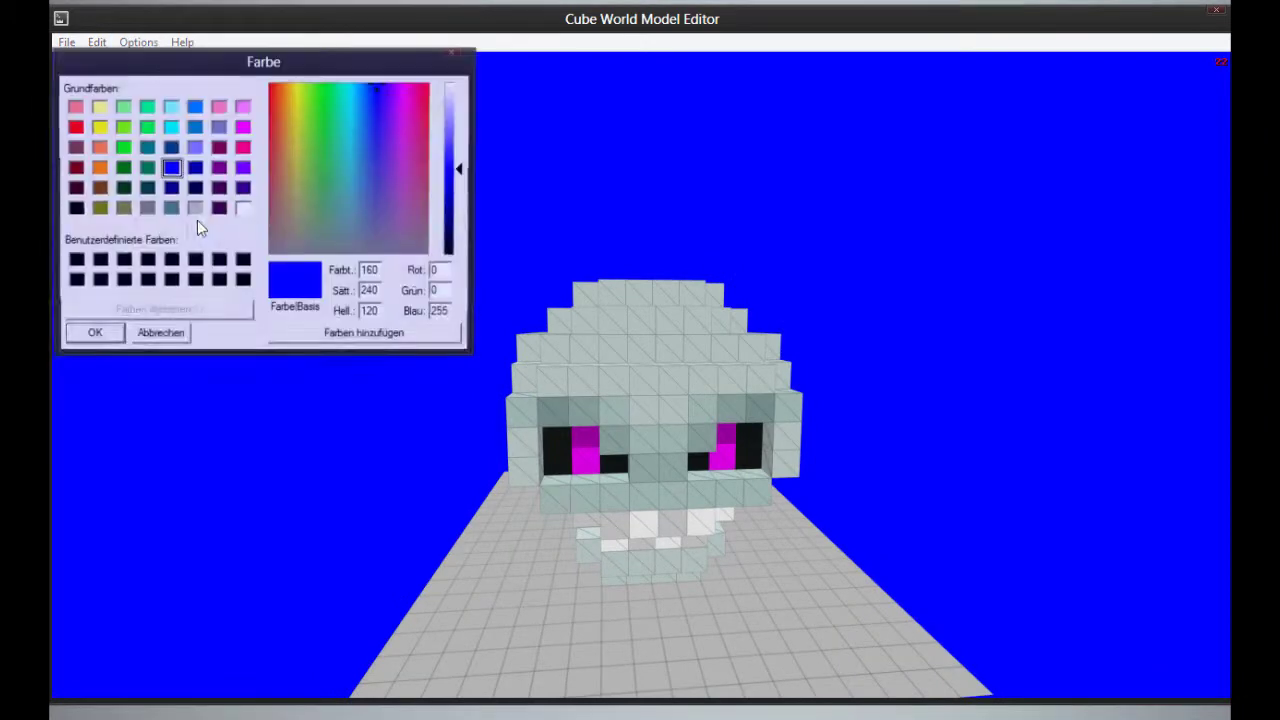
pyautogui.click(78, 283)
pyautogui.click(92, 336)
pyautogui.moveTo(92, 336); pyautogui.dragTo(222, 48, button='middle')
pyautogui.click(138, 42)
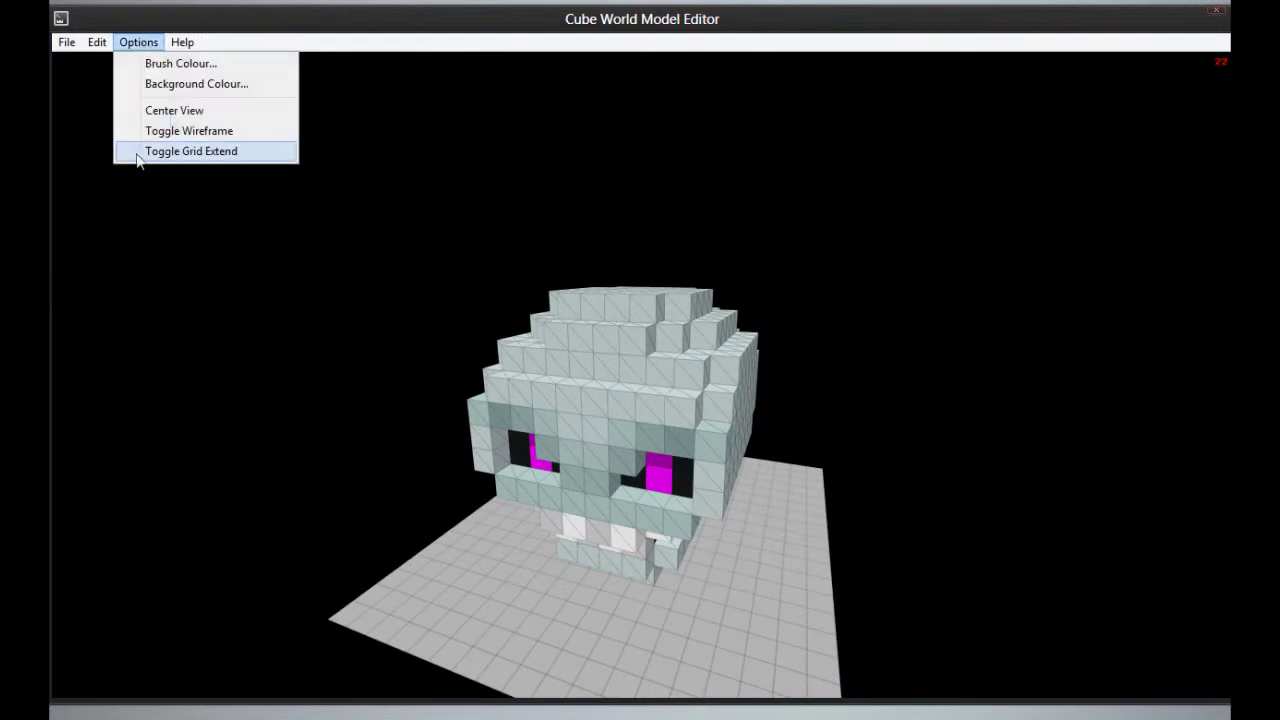
pyautogui.click(171, 112)
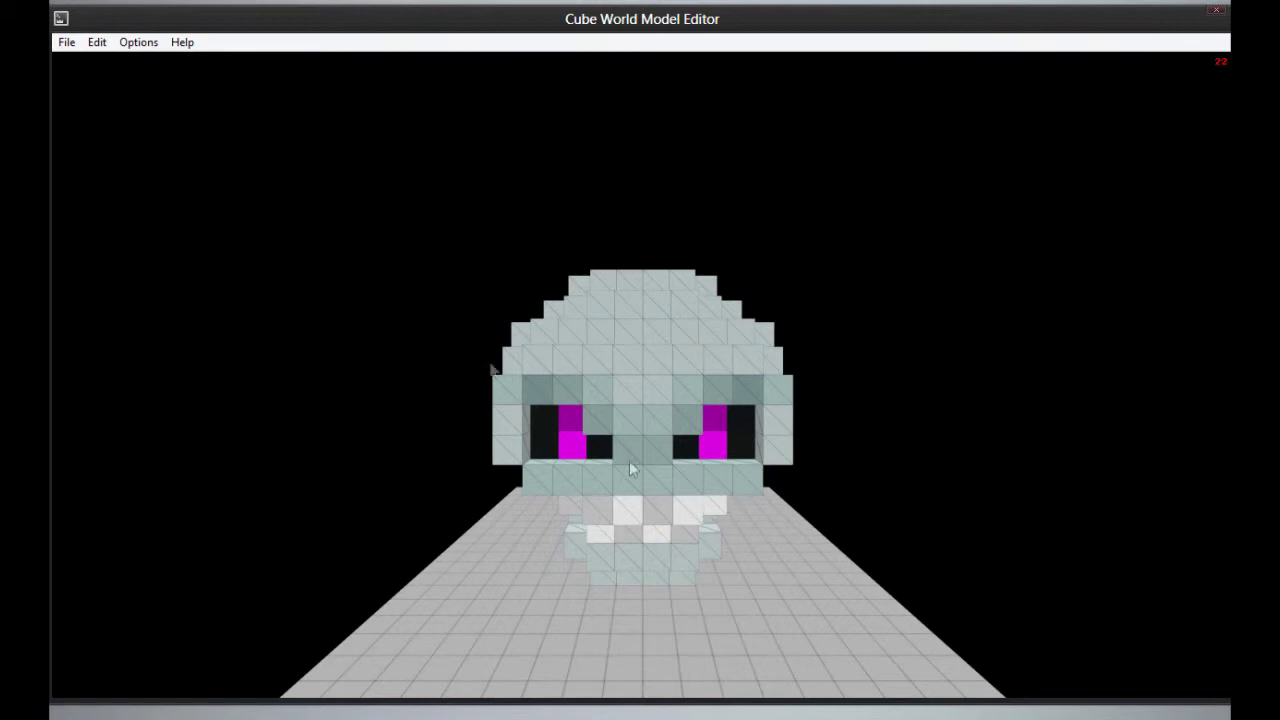
# Turn off the wireframe lines on the head and inspect the model from several sides
pyautogui.click(138, 44)
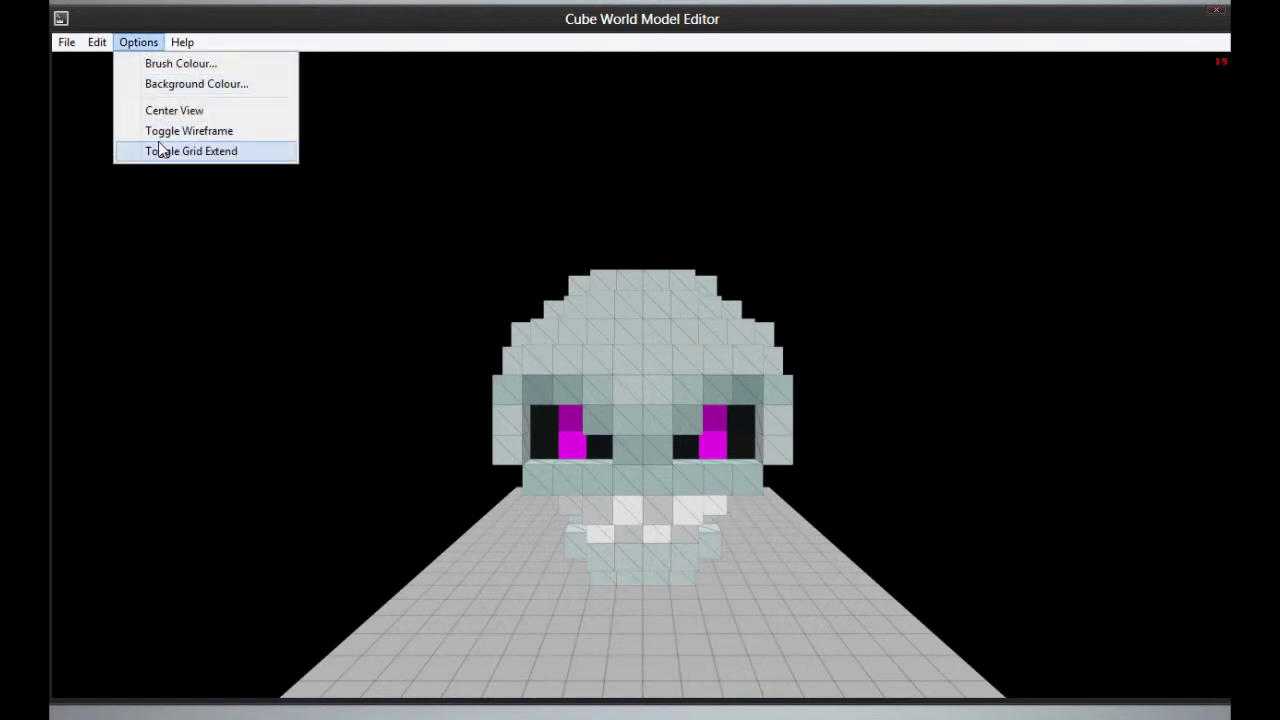
pyautogui.press('Right')
pyautogui.press('Left')
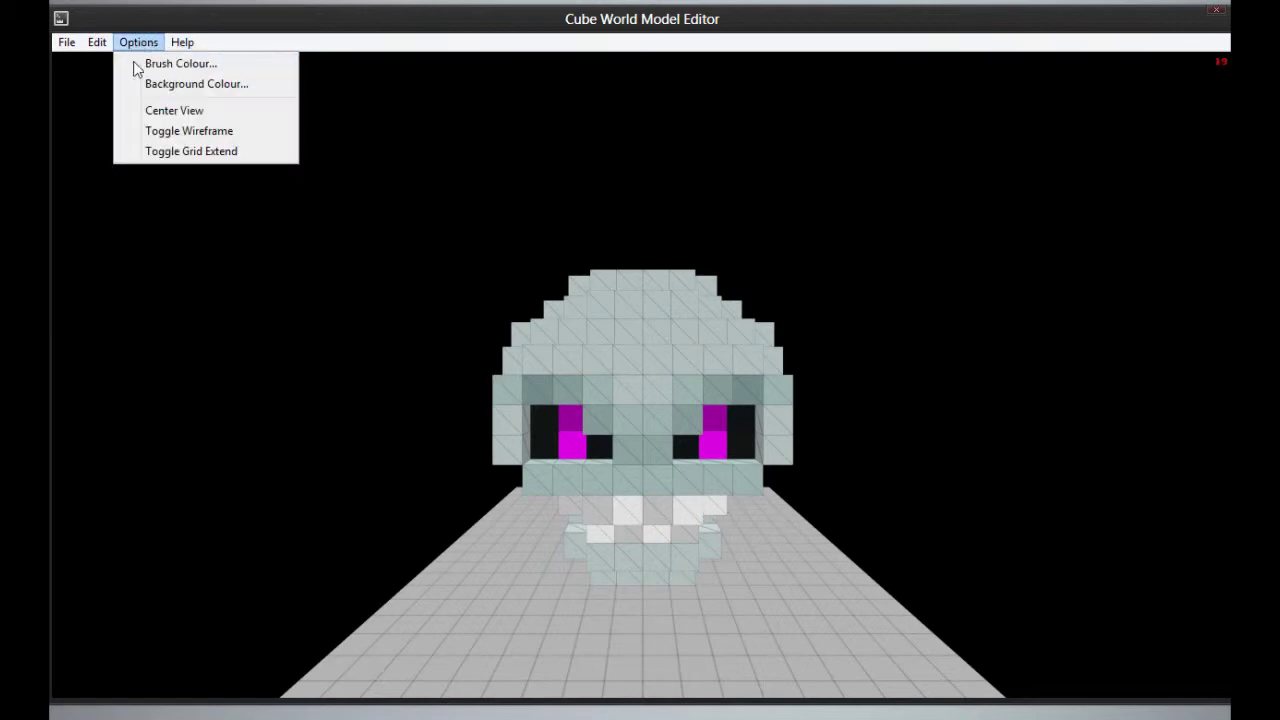
pyautogui.click(169, 134)
pyautogui.moveTo(679, 386); pyautogui.dragTo(676, 387, button='middle')
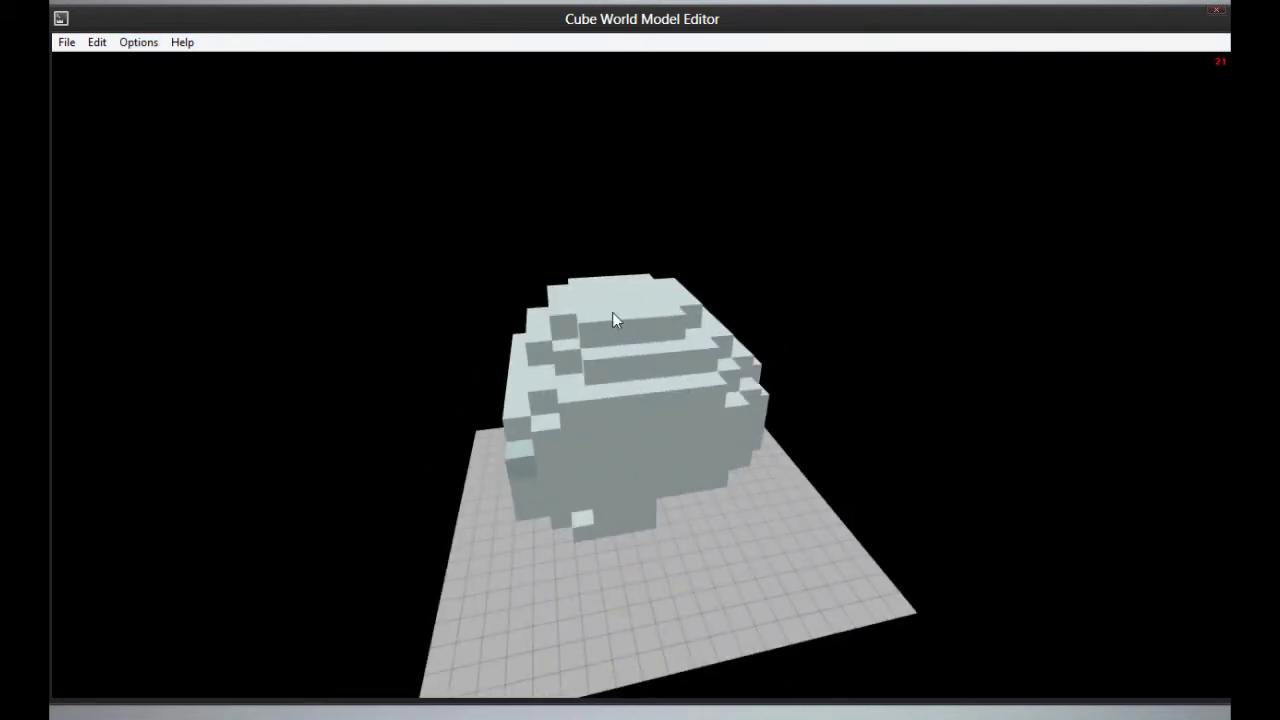
pyautogui.moveTo(553, 440); pyautogui.dragTo(556, 443, button='middle')
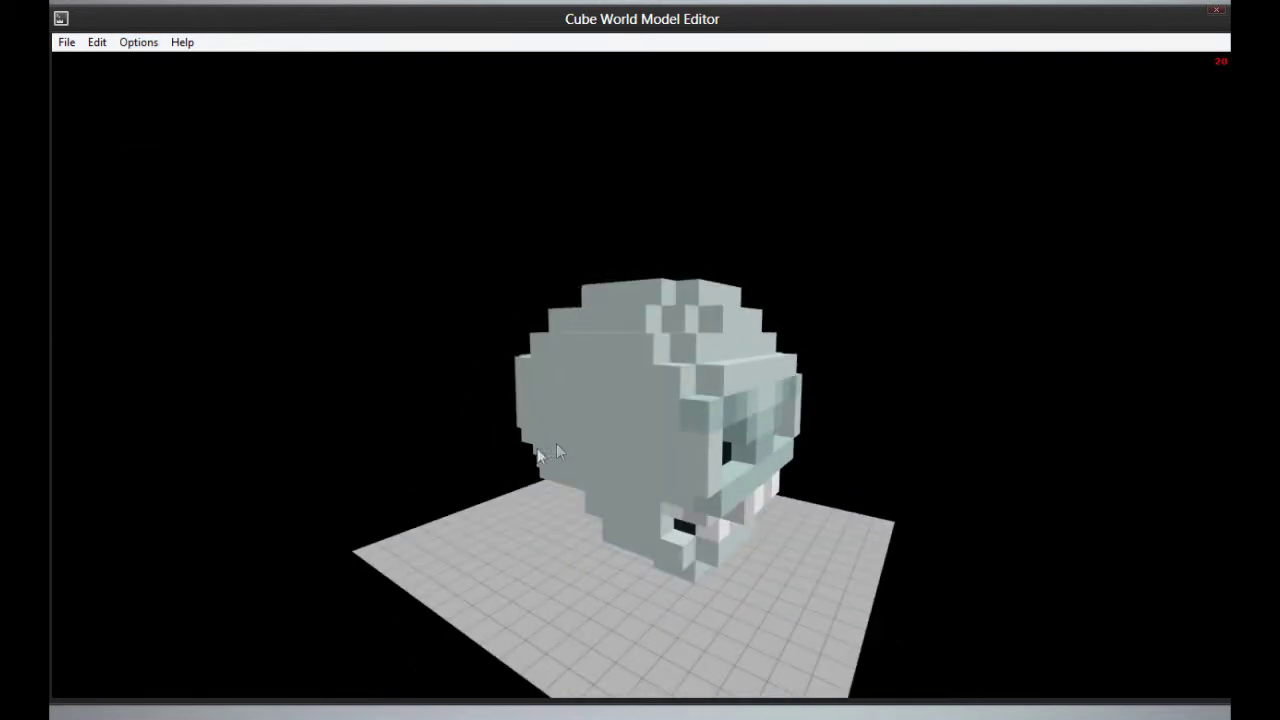
pyautogui.moveTo(528, 395); pyautogui.dragTo(532, 371, button='middle')
# Turn the wireframe lines on the head back on
pyautogui.click(136, 42)
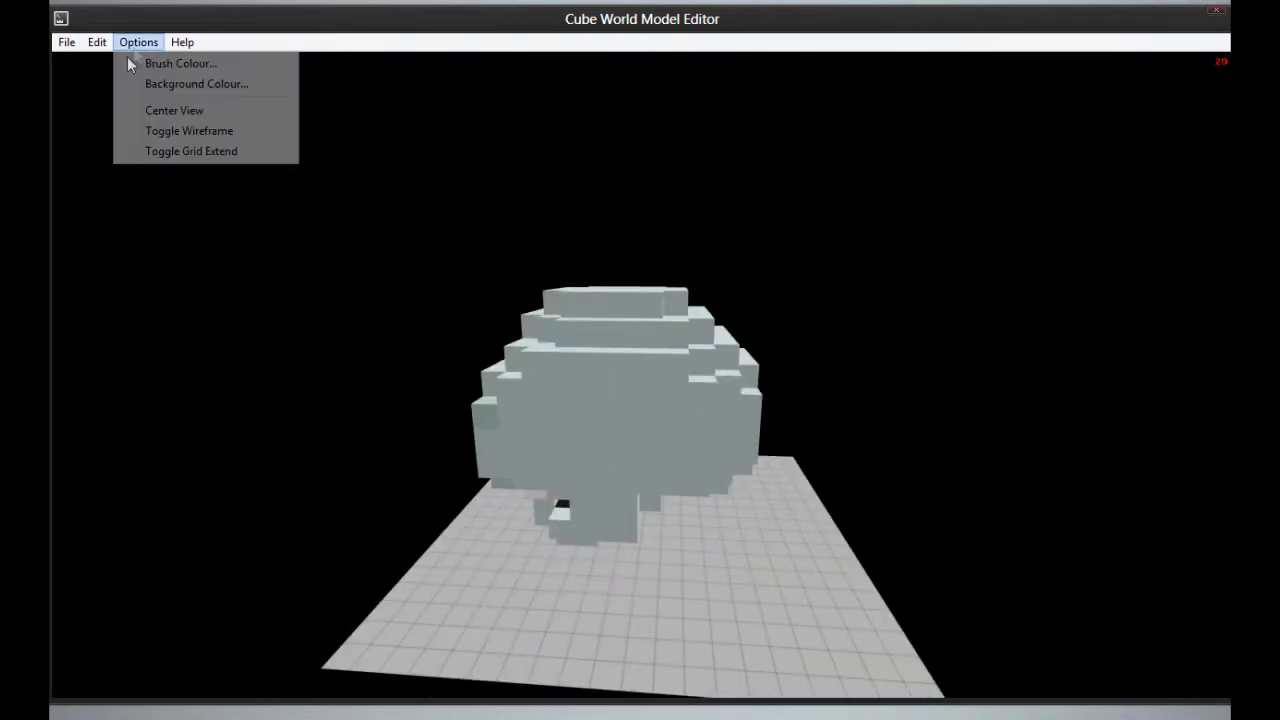
pyautogui.click(138, 131)
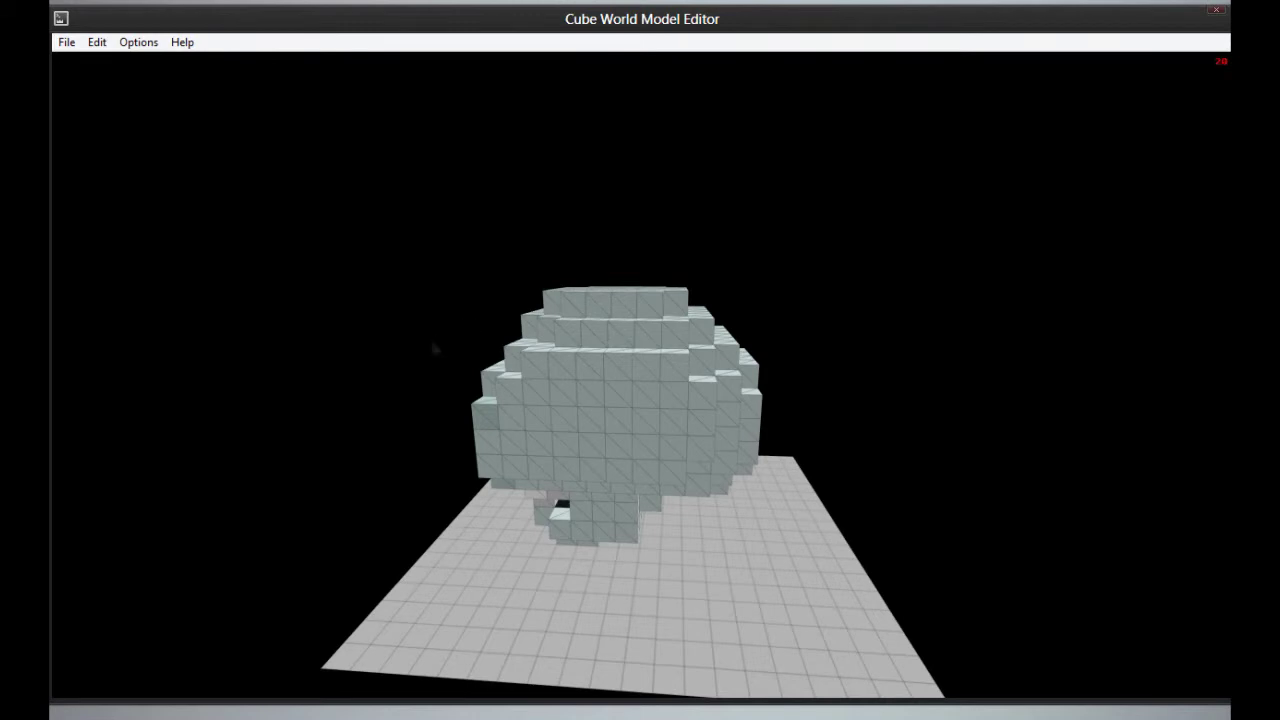
pyautogui.moveTo(434, 349); pyautogui.dragTo(520, 352, button='middle')
pyautogui.moveTo(690, 357); pyautogui.dragTo(760, 380, button='middle')
# Extend the grid beyond the model's base area and inspect the extended surface around the head
pyautogui.click(157, 40)
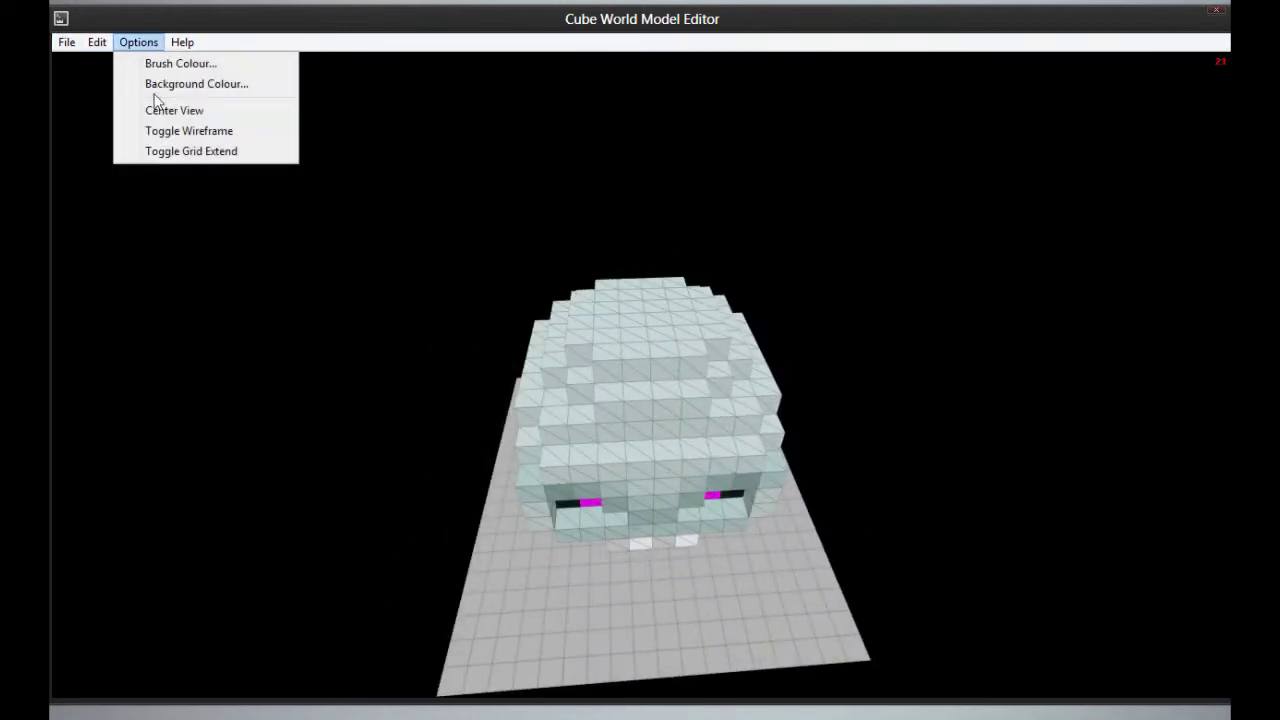
pyautogui.click(176, 152)
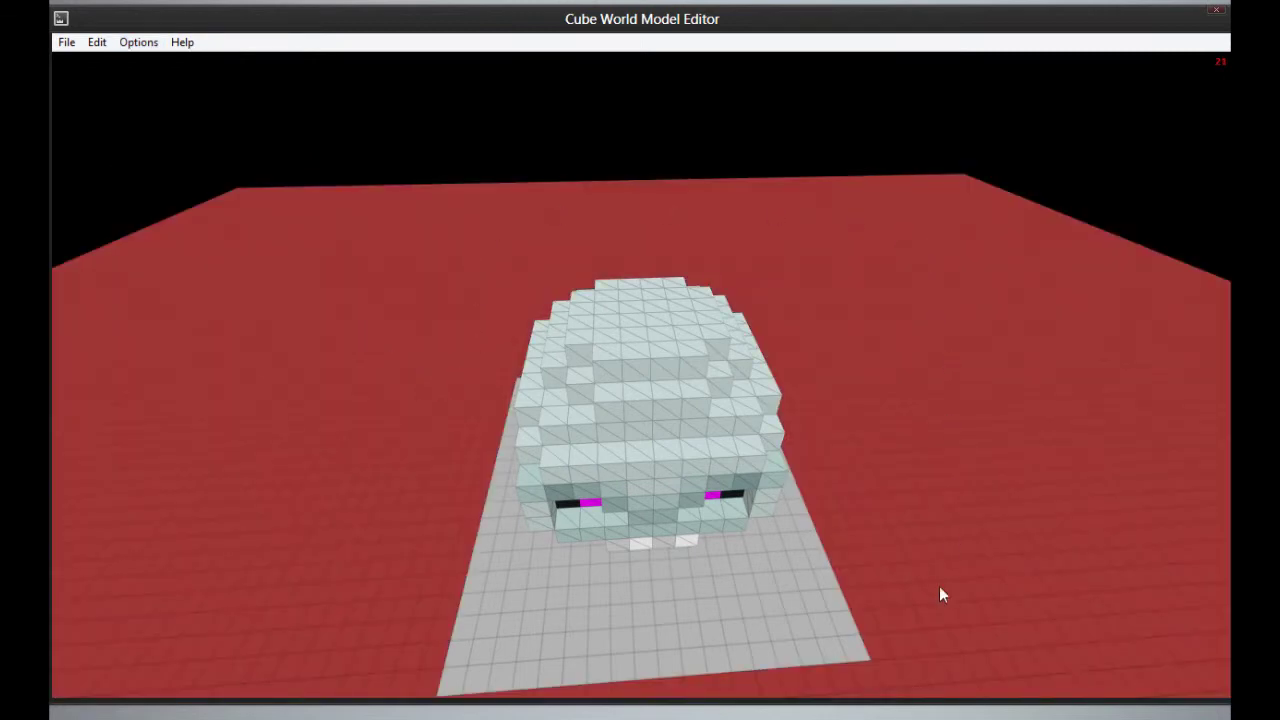
pyautogui.moveTo(640, 400); pyautogui.dragTo(932, 500, button='middle')
pyautogui.moveTo(835, 455); pyautogui.dragTo(1150, 505, button='middle')
pyautogui.moveTo(640, 400); pyautogui.dragTo(880, 400, button='middle')
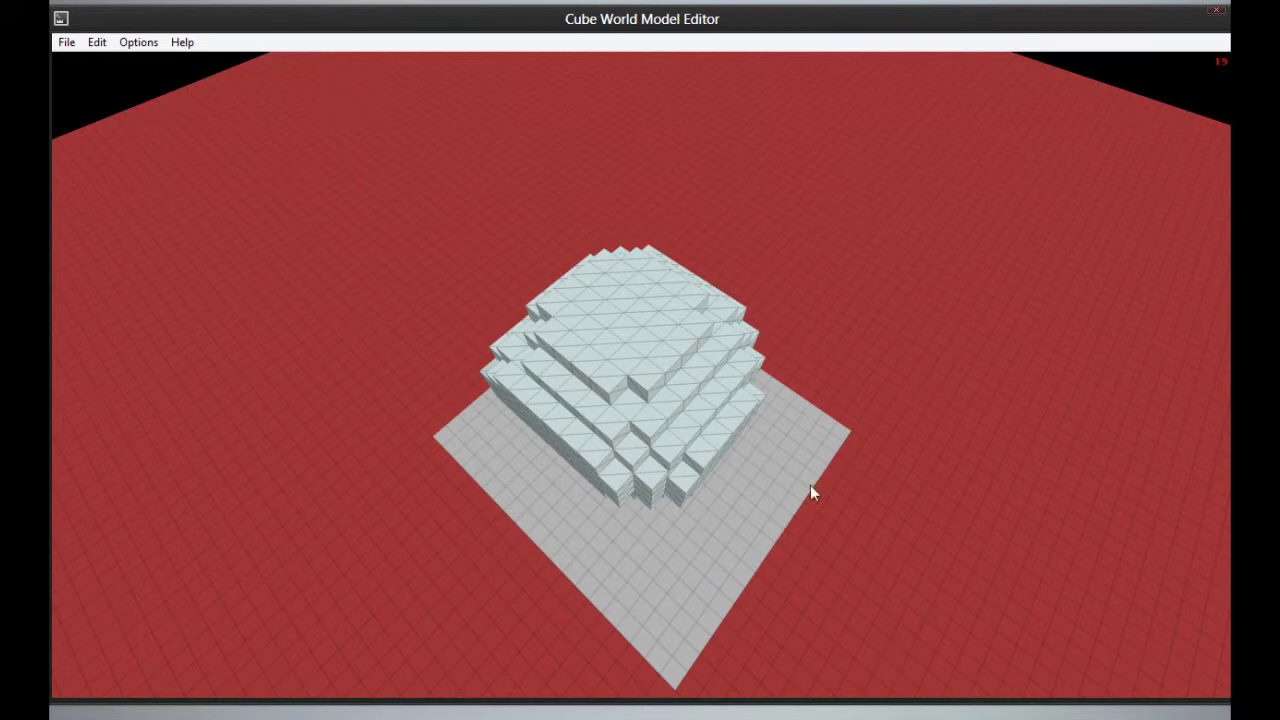
pyautogui.moveTo(795, 465); pyautogui.dragTo(940, 330, button='middle')
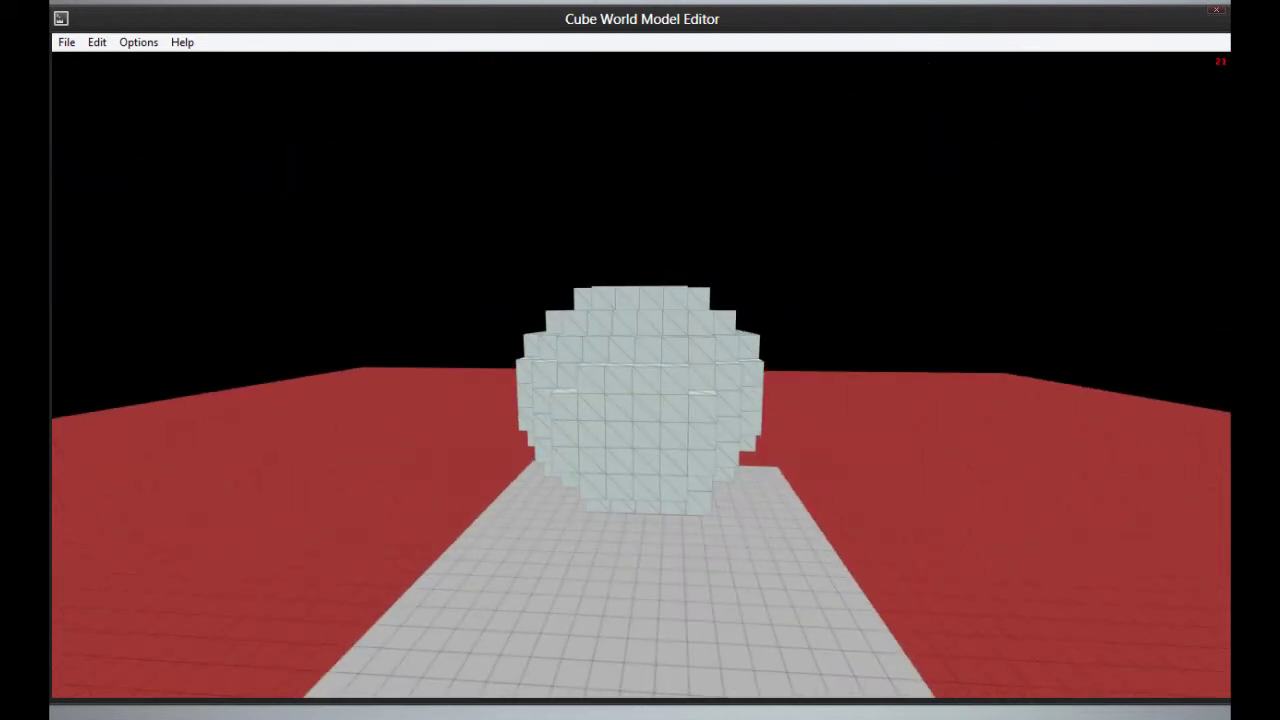
# Build a row of magenta blocks outward from the back of the head
pyautogui.click(643, 450)
pyautogui.click(626, 496)
pyautogui.click(625, 498)
pyautogui.click(625, 498)
pyautogui.click(631, 509)
pyautogui.click(622, 521)
pyautogui.click(622, 521)
pyautogui.click(620, 528)
pyautogui.click(620, 528)
pyautogui.click(620, 530)
pyautogui.moveTo(620, 530); pyautogui.dragTo(585, 505, button='middle')
# Remove the row of blocks added behind the head
pyautogui.rightClick(689, 497)
pyautogui.rightClick(685, 485)
pyautogui.rightClick(680, 472)
pyautogui.rightClick(675, 460)
pyautogui.moveTo(664, 474); pyautogui.dragTo(653, 414)
pyautogui.moveTo(554, 504); pyautogui.dragTo(89, 123, button='middle')
# Turn off the grid extension and test a temporary row of magenta blocks extending from the side of the head
pyautogui.click(135, 42)
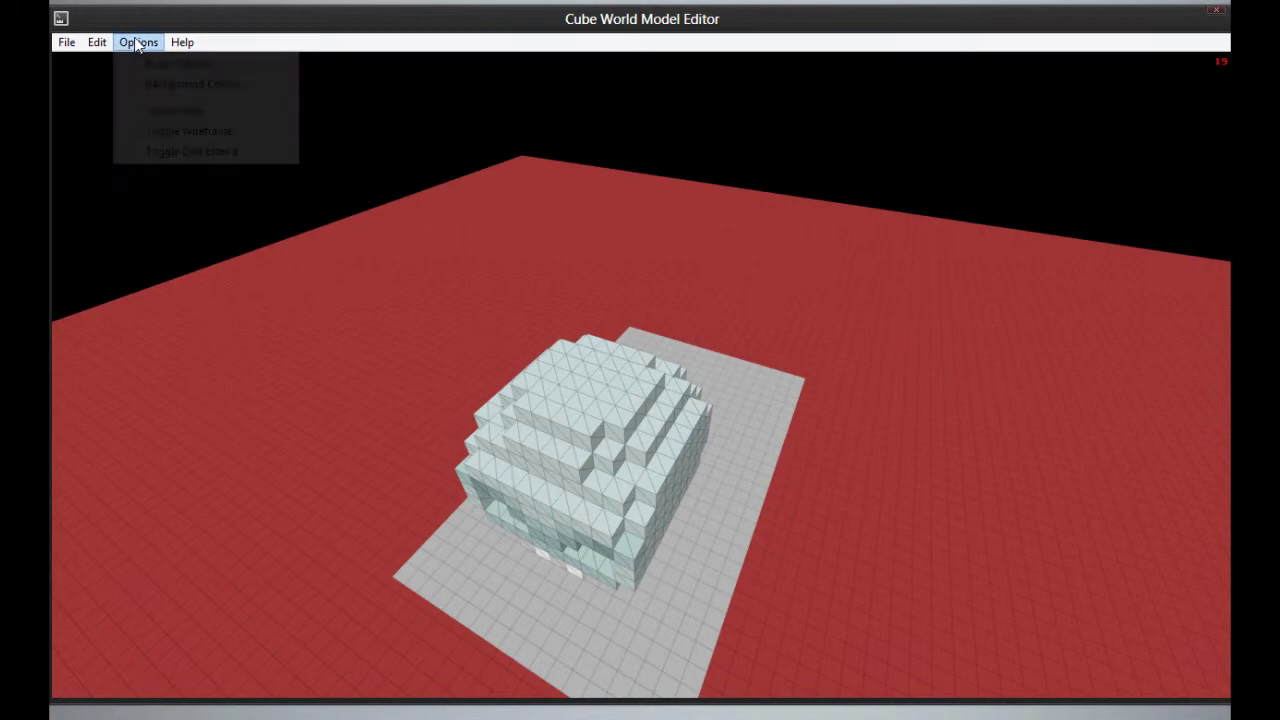
pyautogui.click(180, 151)
pyautogui.moveTo(900, 560); pyautogui.dragTo(770, 481, button='middle')
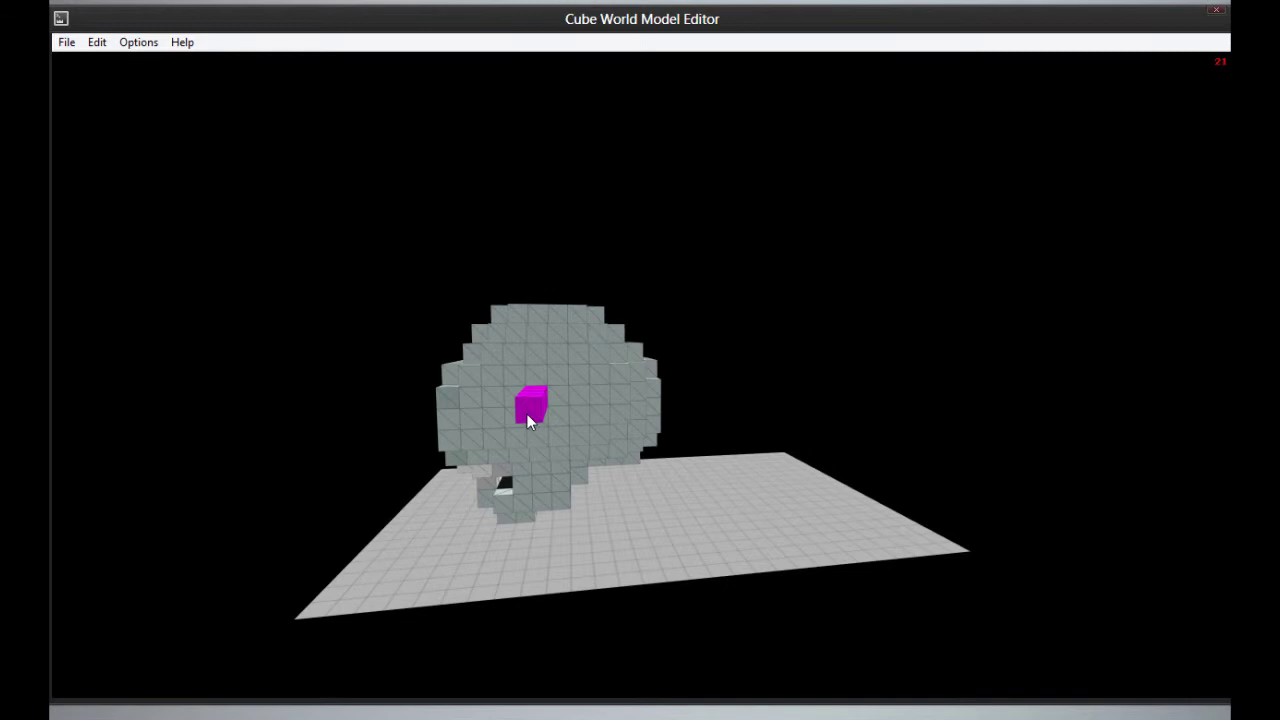
pyautogui.moveTo(680, 300); pyautogui.dragTo(798, 362, button='middle')
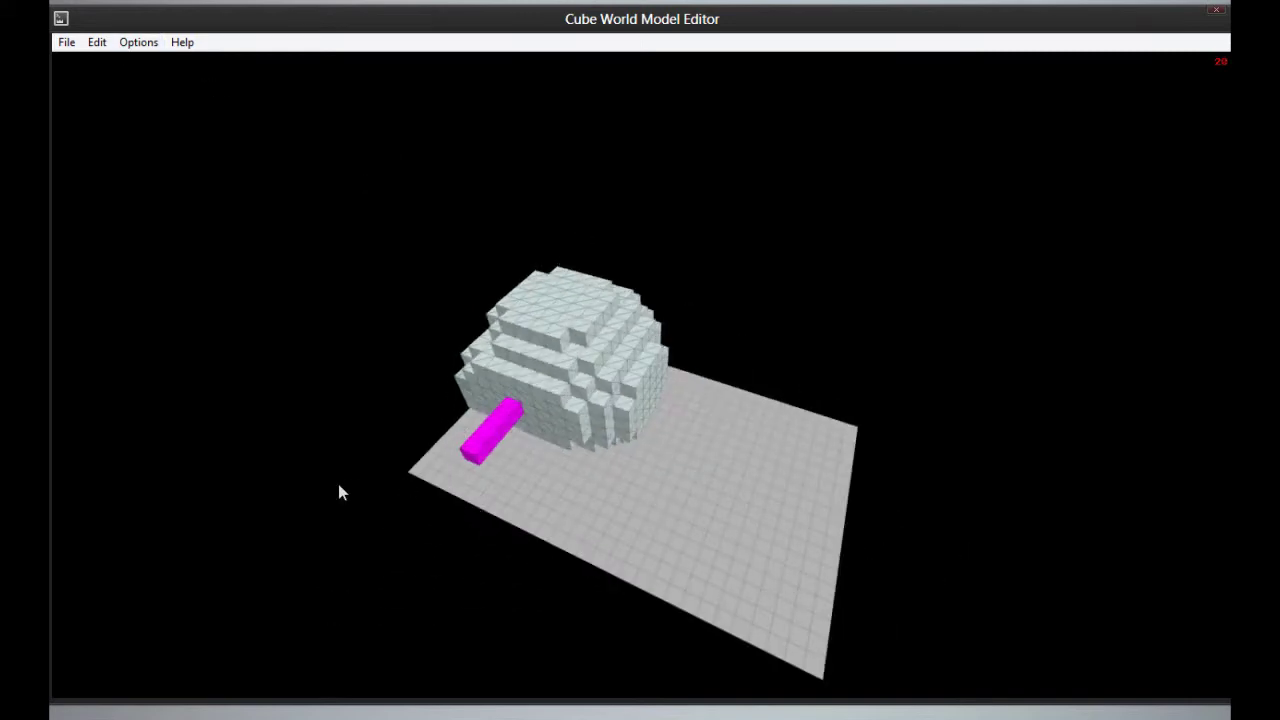
pyautogui.moveTo(337, 491); pyautogui.dragTo(394, 506, button='middle')
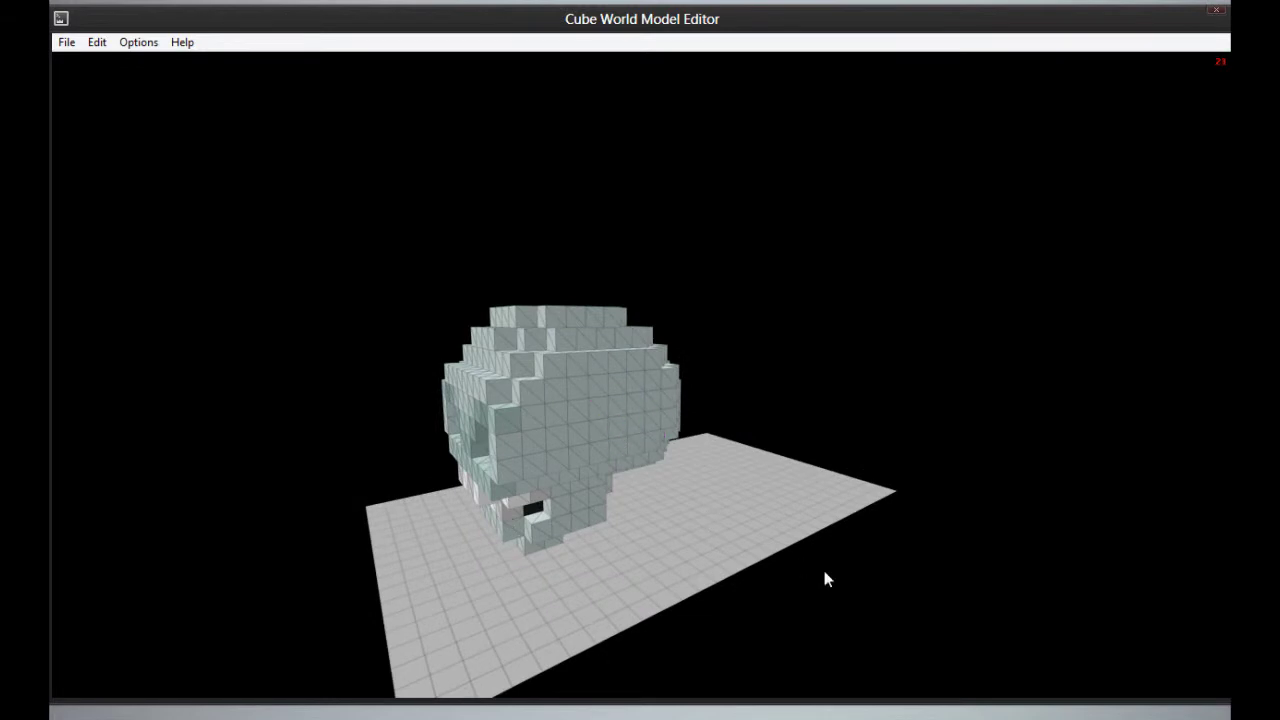
# Turn the grid extension back on and view the head from the side
pyautogui.click(138, 42)
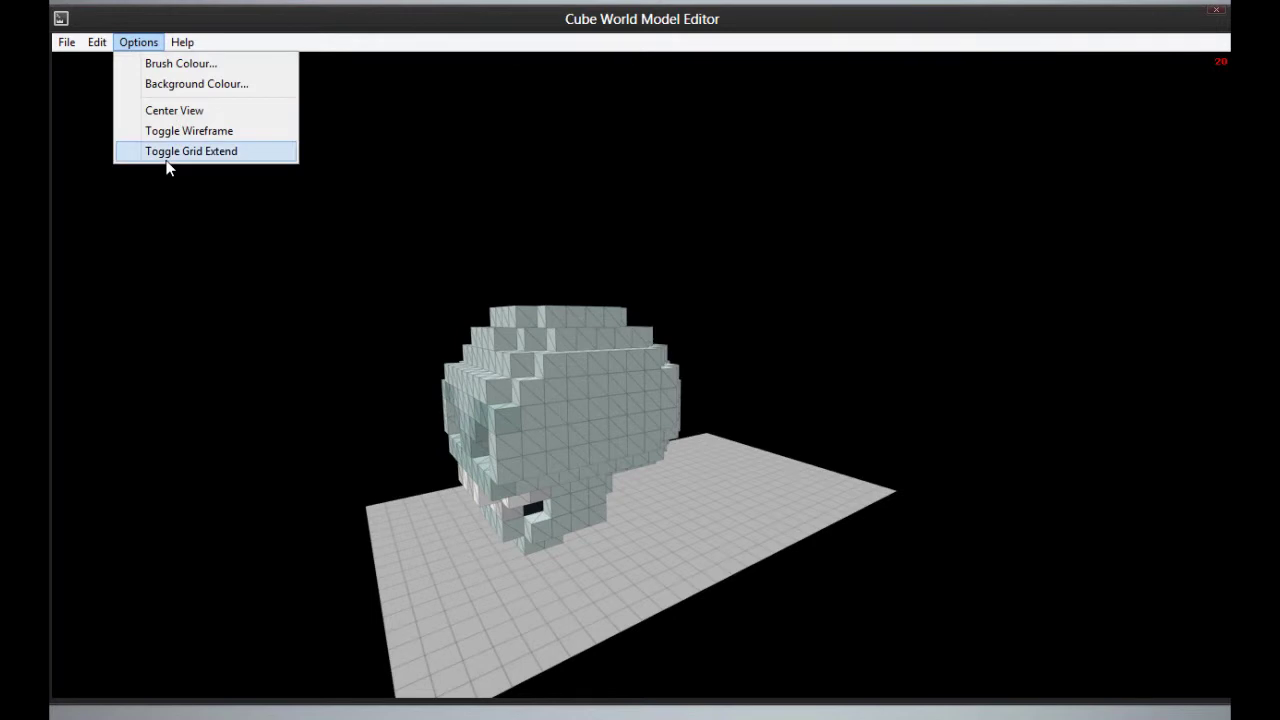
pyautogui.click(165, 152)
pyautogui.moveTo(710, 578); pyautogui.dragTo(650, 522, button='middle')
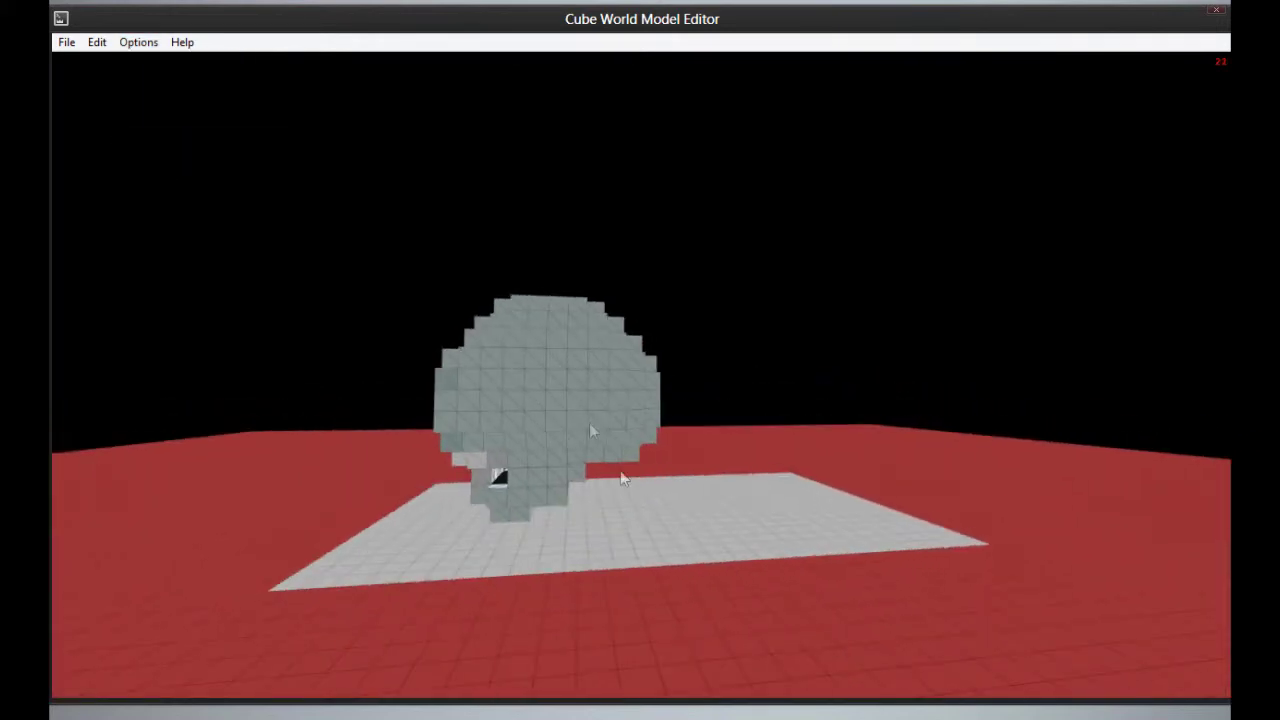
# Add scattered magenta blocks to the sides, back and top of the head
pyautogui.click(530, 384)
pyautogui.click(530, 384)
pyautogui.click(530, 384)
pyautogui.moveTo(495, 537); pyautogui.dragTo(699, 413, button='middle')
pyautogui.moveTo(699, 413)
pyautogui.mouseDown()
pyautogui.moveTo(800, 450)
pyautogui.moveTo(840, 410)
pyautogui.moveTo(743, 397)
pyautogui.mouseUp()
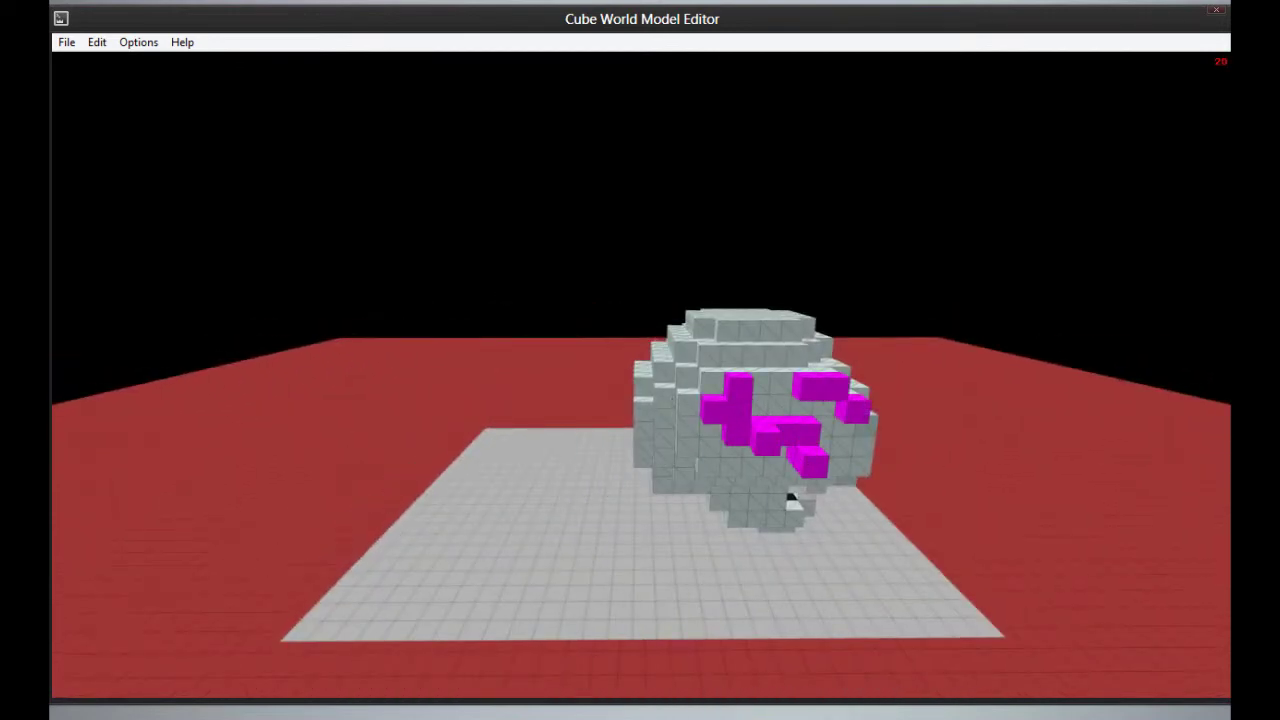
pyautogui.moveTo(743, 397); pyautogui.dragTo(673, 377, button='middle')
pyautogui.click(692, 326)
# Save the edited head over undead-head-f01.cub in the AssetBrowser-v0.1 folder and close the Model Editor
pyautogui.click(66, 42)
pyautogui.click(116, 123)
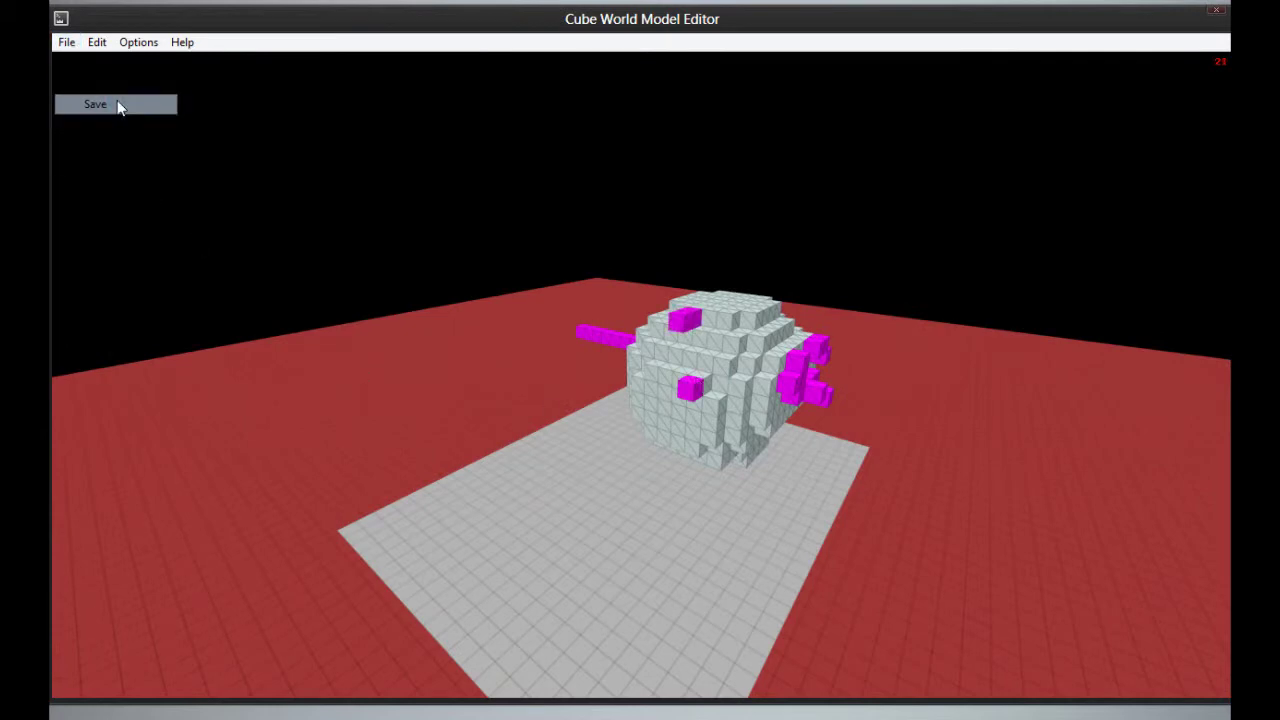
pyautogui.click(116, 104)
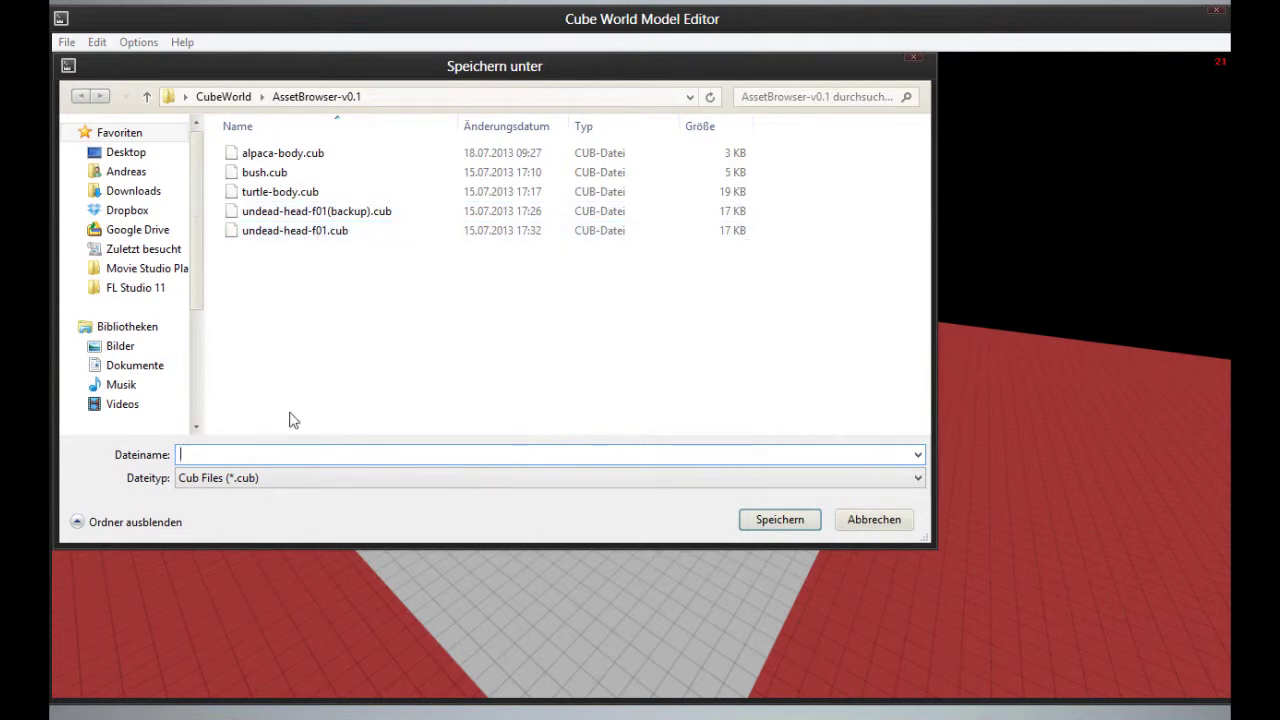
pyautogui.click(318, 234)
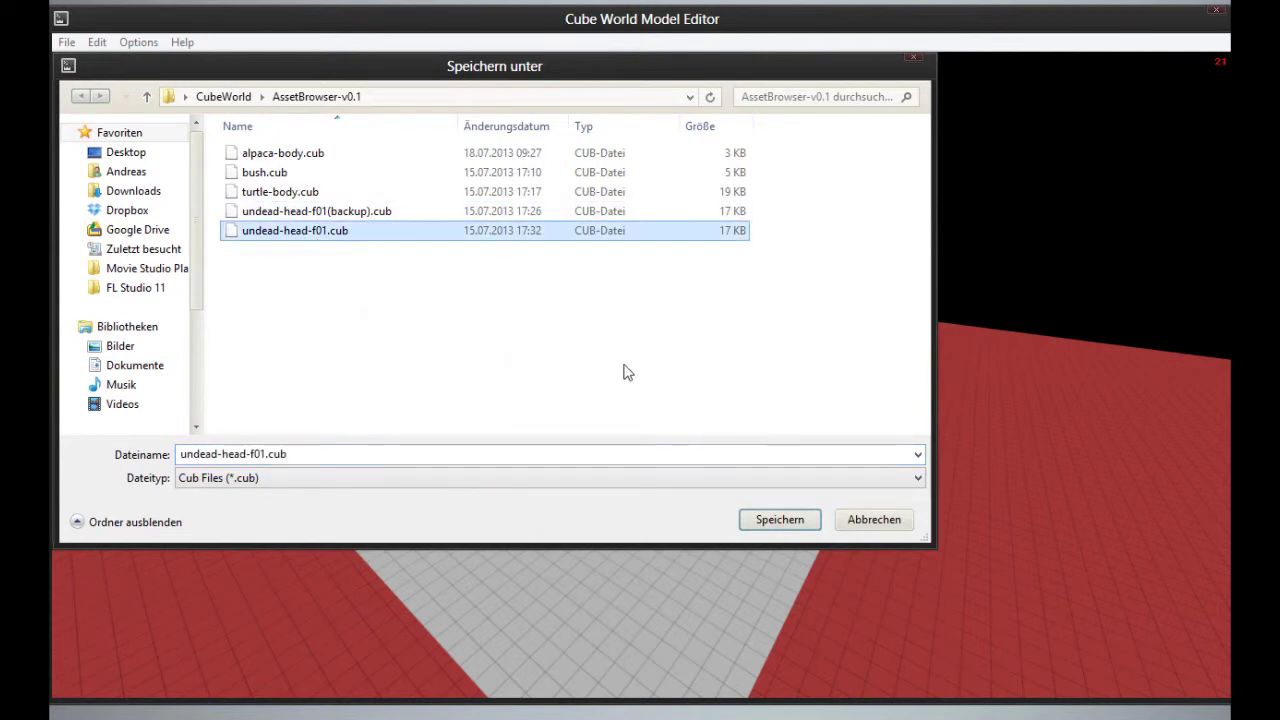
pyautogui.click(779, 521)
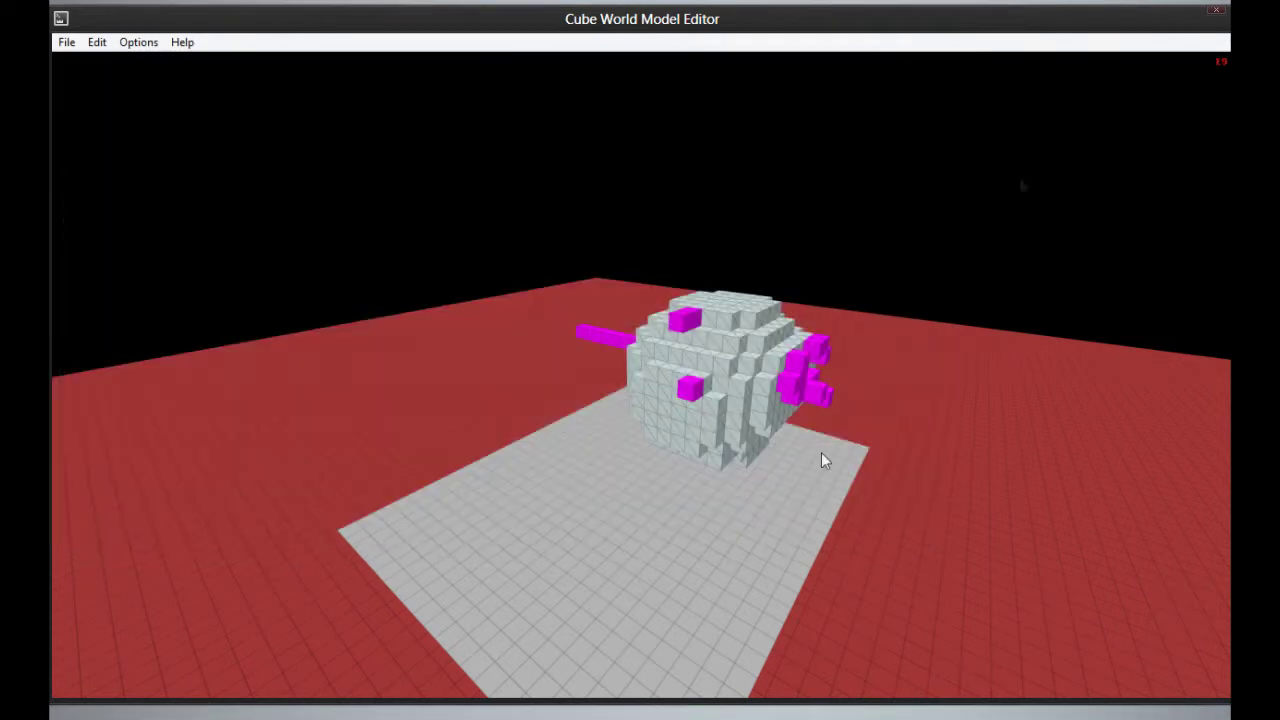
pyautogui.click(1224, 14)
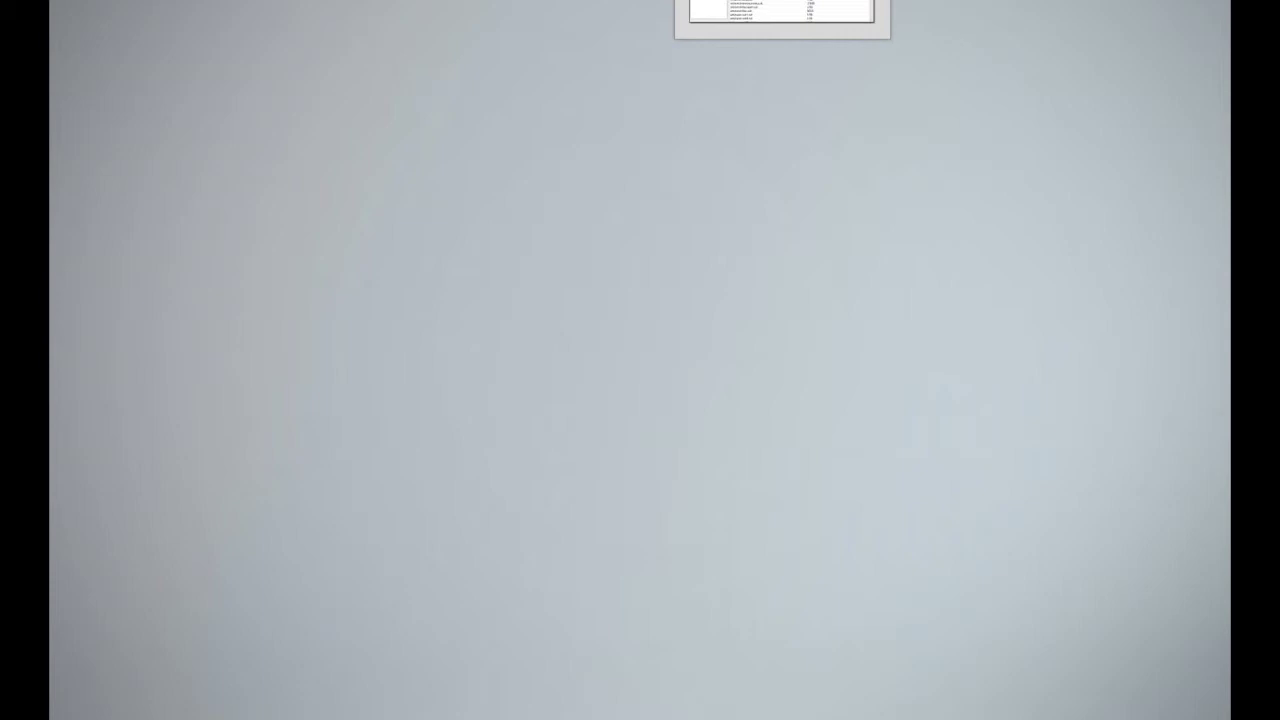
# Switch to the Cube World Asset Browser and look at the file selection for inserting a file into the database
pyautogui.click(709, 9)
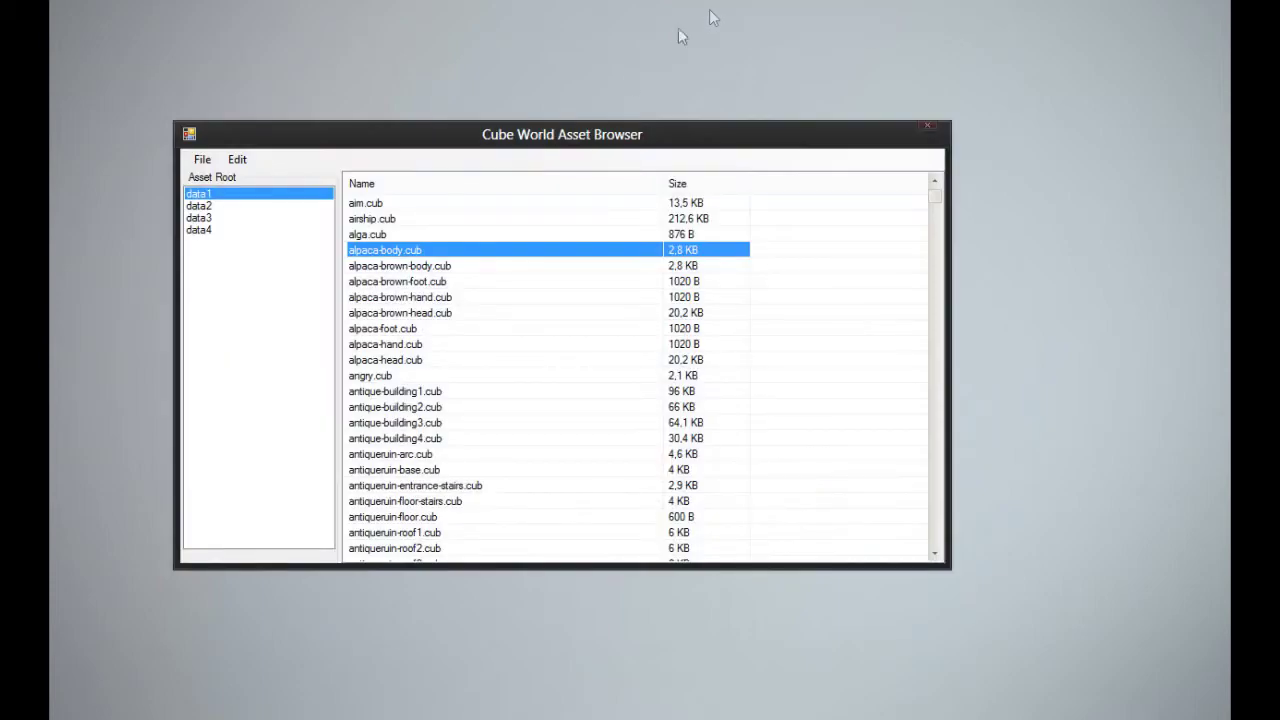
pyautogui.click(237, 159)
pyautogui.click(260, 182)
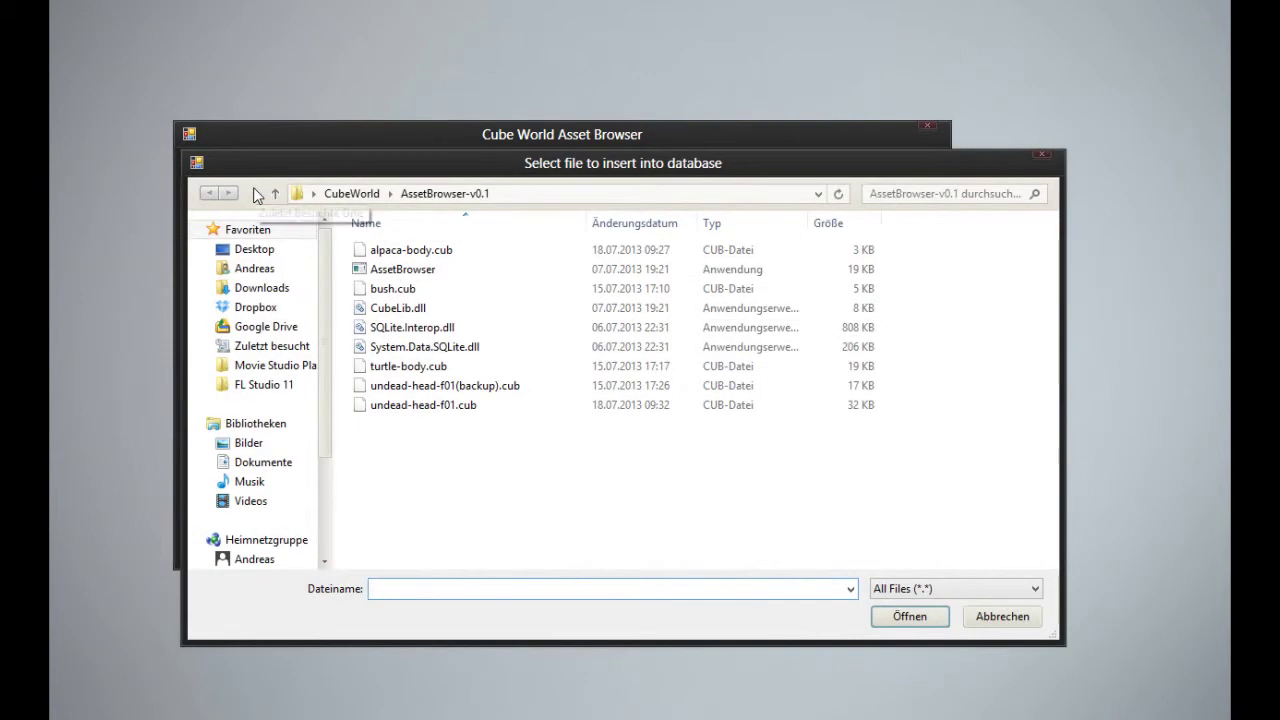
pyautogui.click(1002, 617)
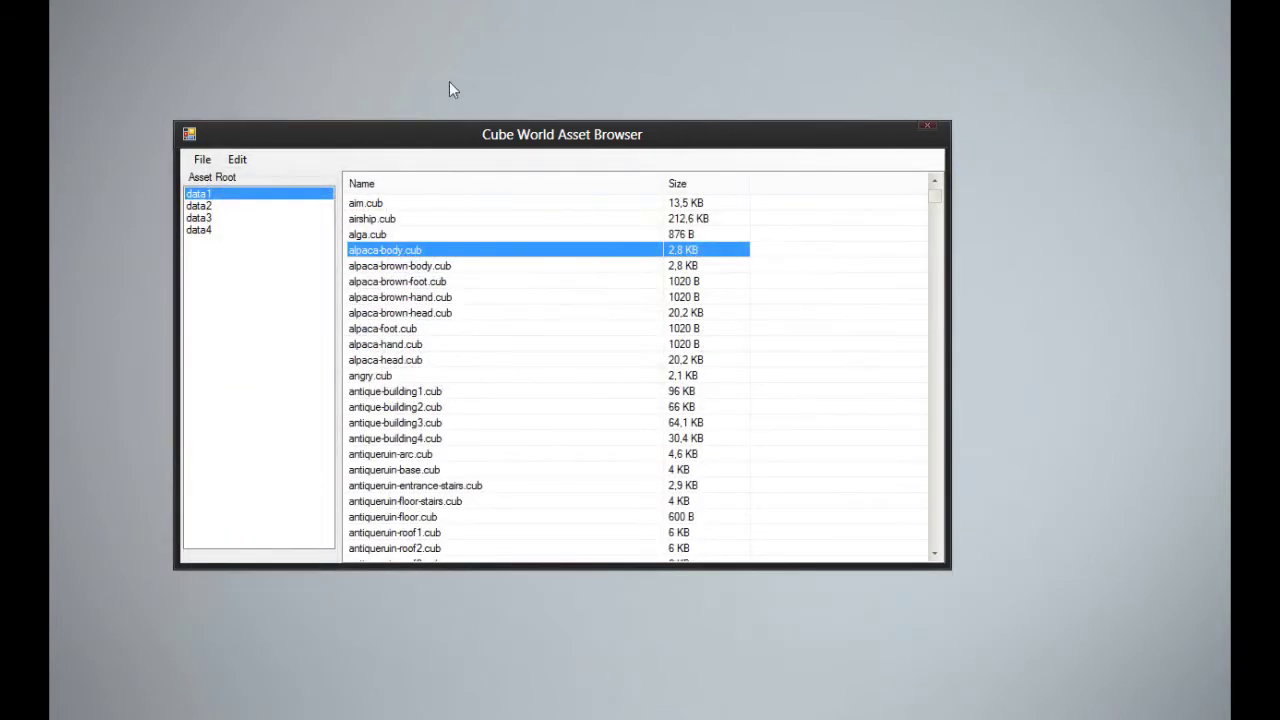
pyautogui.moveTo(634, 143); pyautogui.dragTo(706, 155)
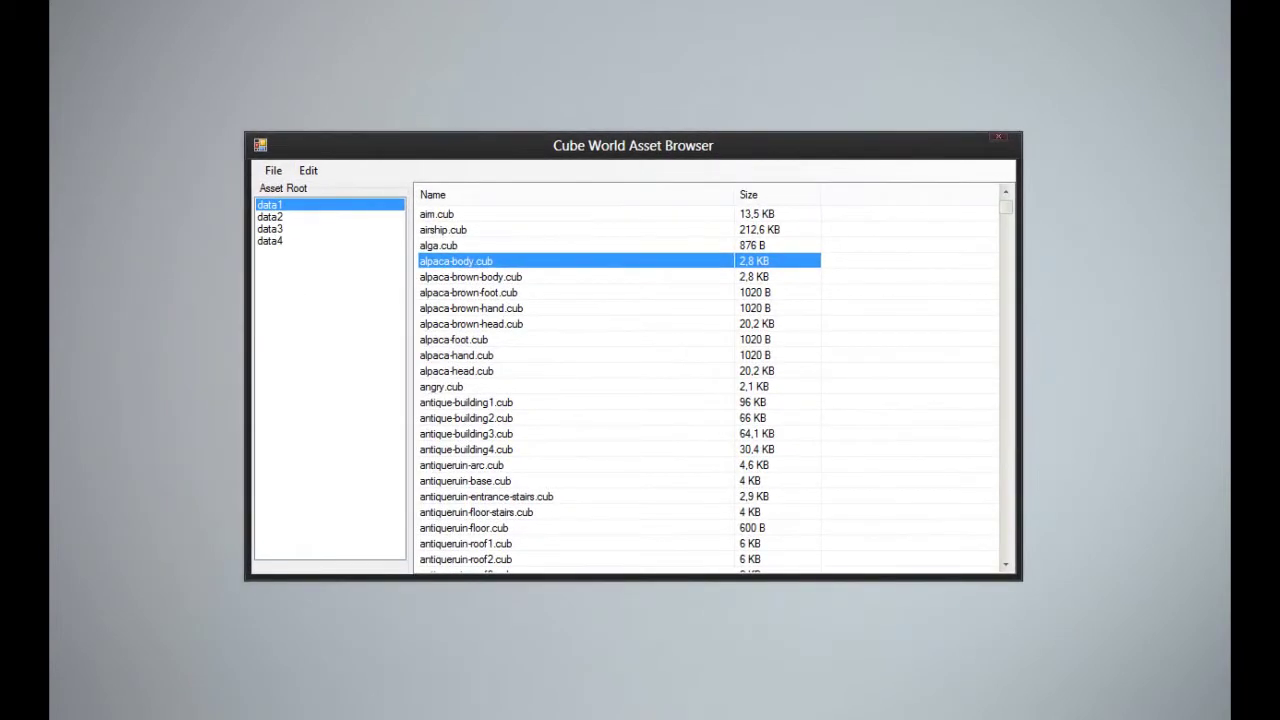
# Go through the Cube World program folder to CWLauncher and add the boat, Link and pineapple skins to the active list
pyautogui.click(110, 14)
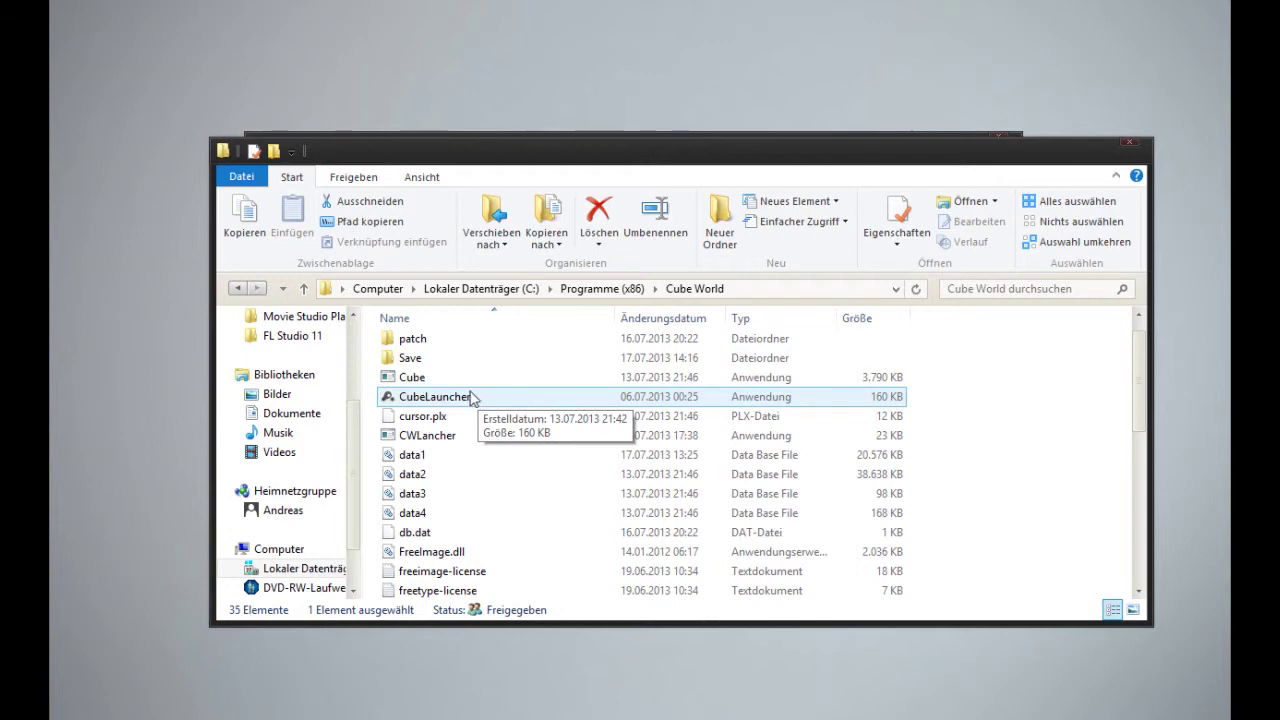
pyautogui.click(1130, 146)
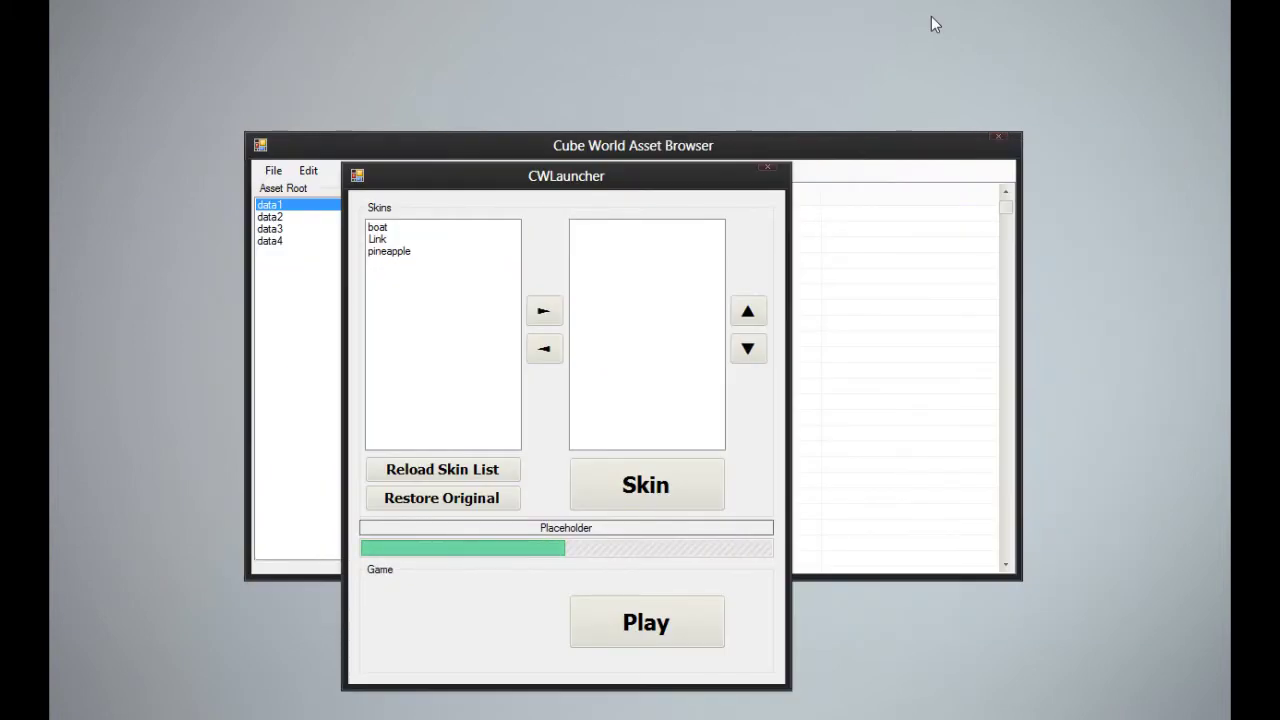
pyautogui.click(380, 229)
pyautogui.click(545, 312)
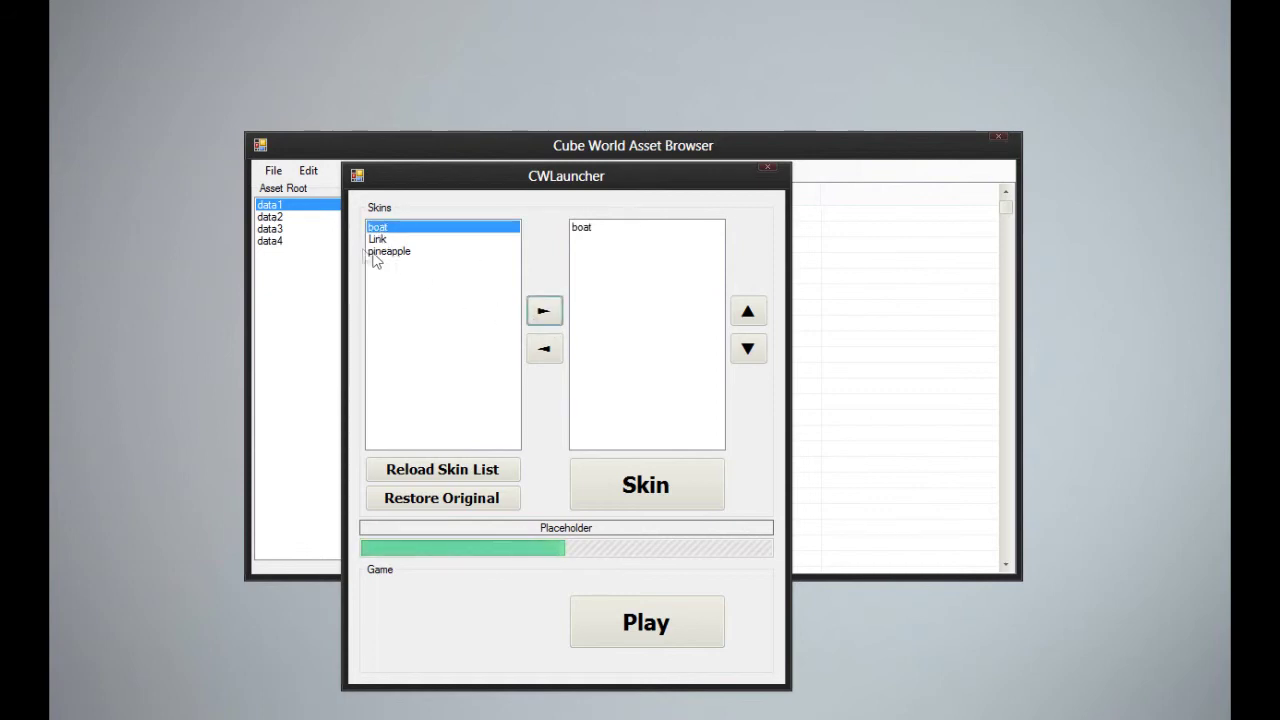
pyautogui.click(380, 239)
pyautogui.click(545, 311)
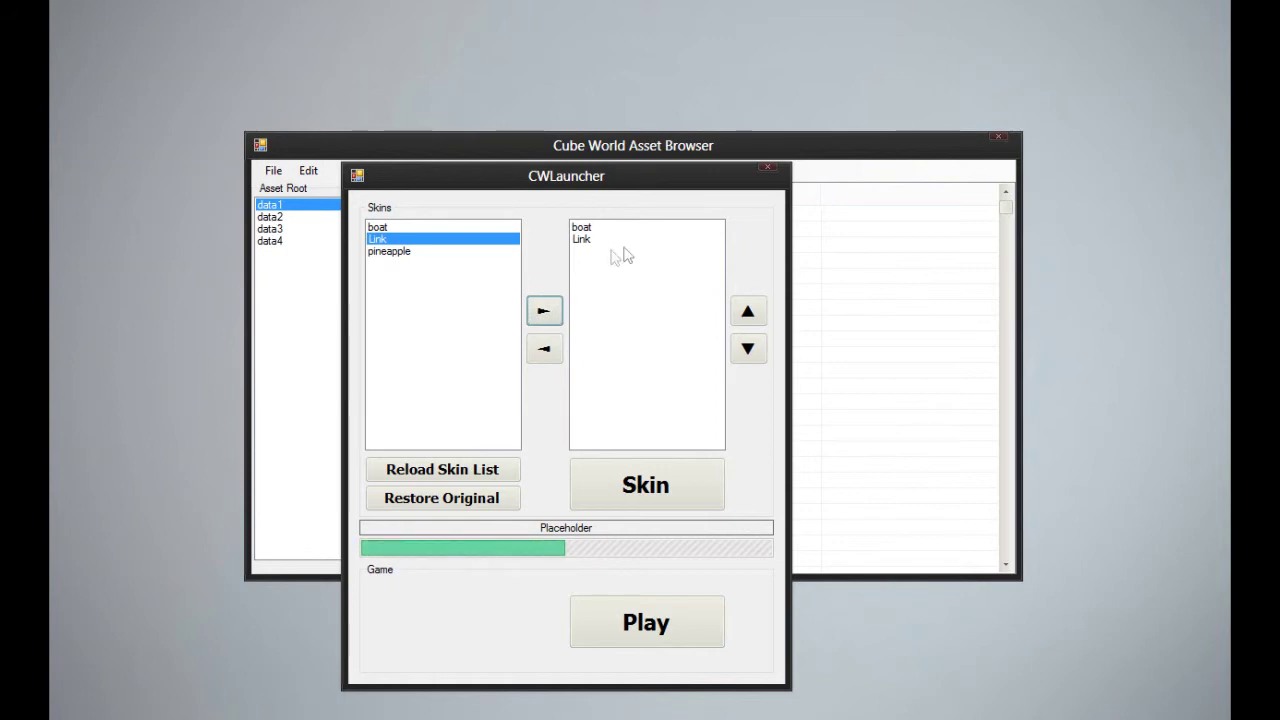
pyautogui.click(401, 253)
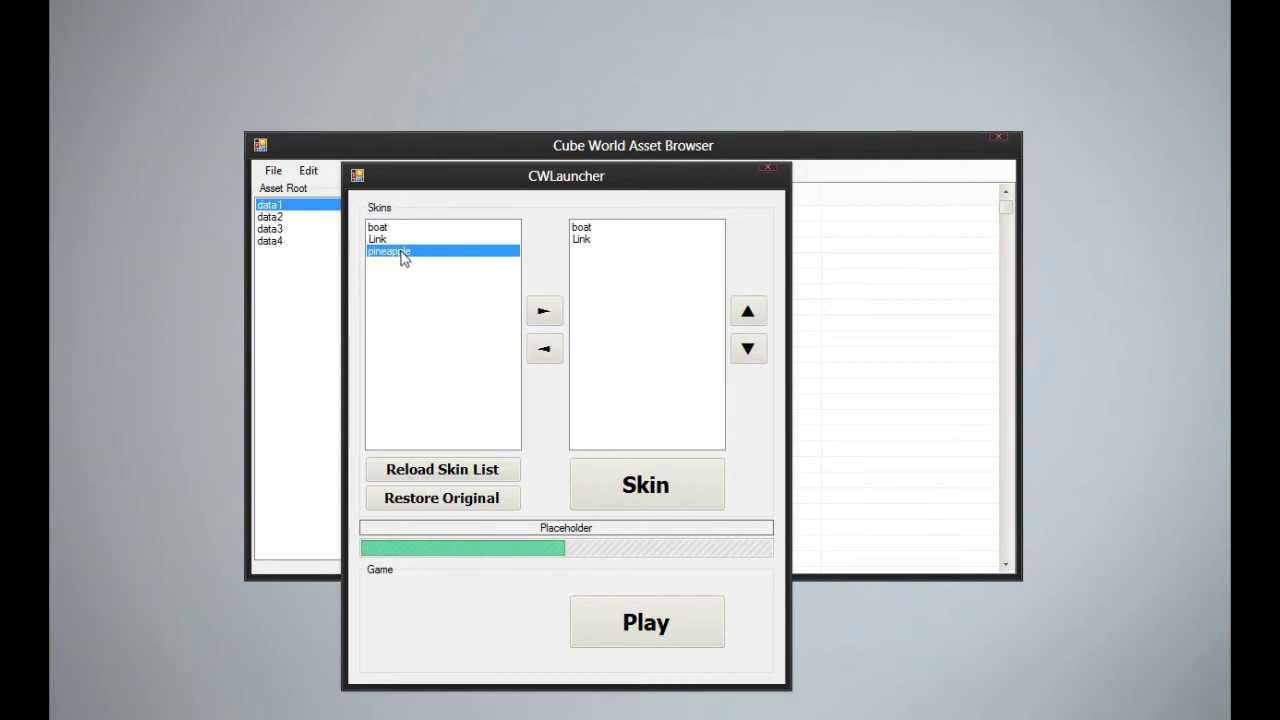
pyautogui.click(544, 314)
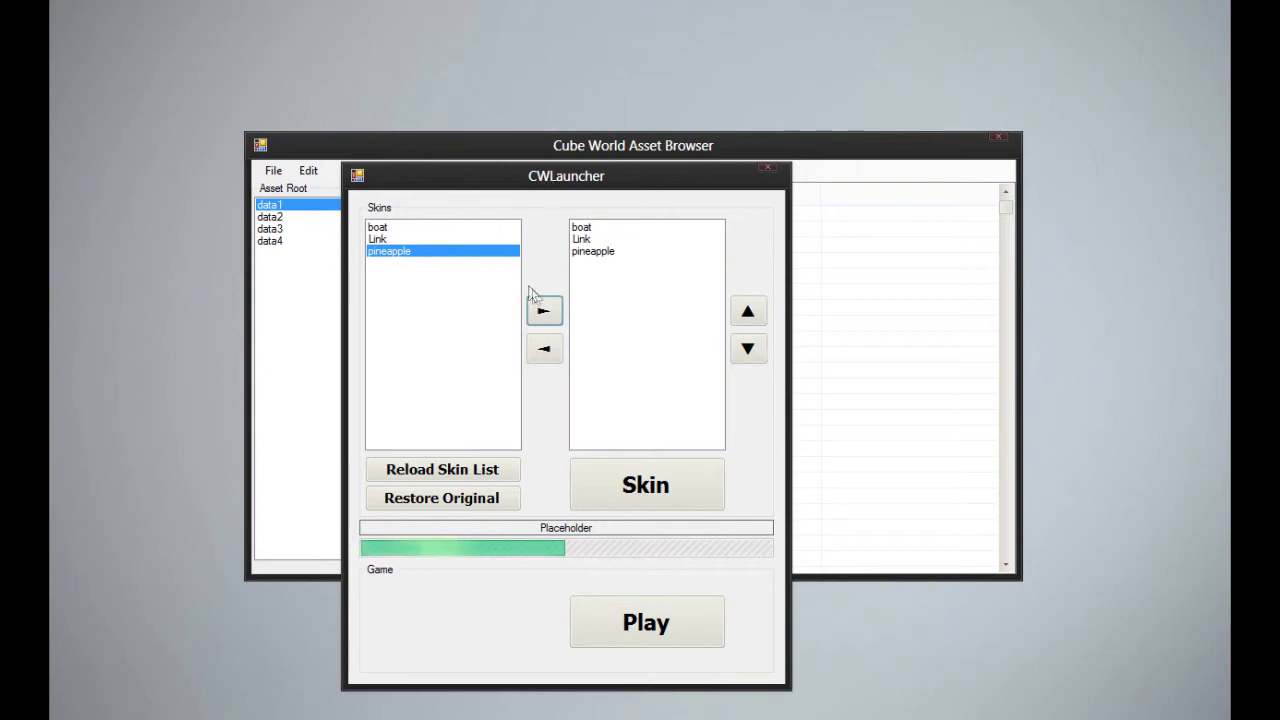
# Apply the boat, Link and pineapple skins to the game files and dismiss the skinning dialogs
pyautogui.moveTo(600, 252); pyautogui.dragTo(600, 235)
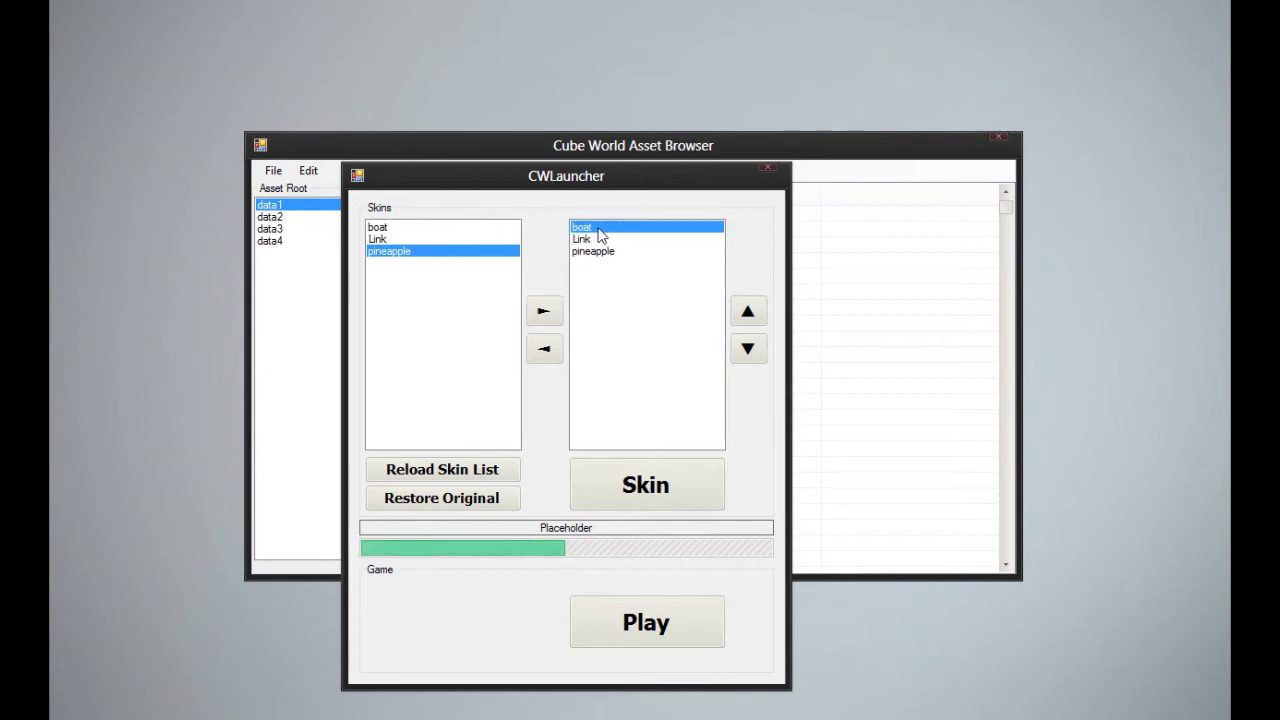
pyautogui.click(643, 495)
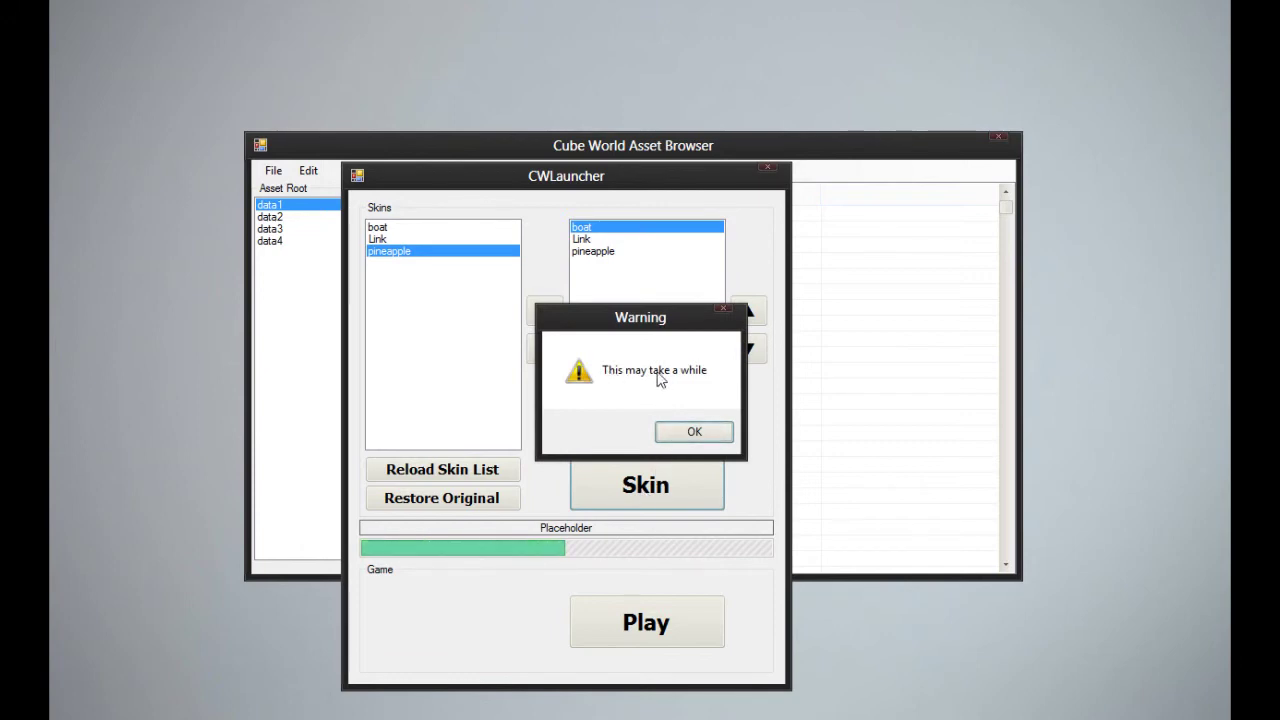
pyautogui.click(683, 432)
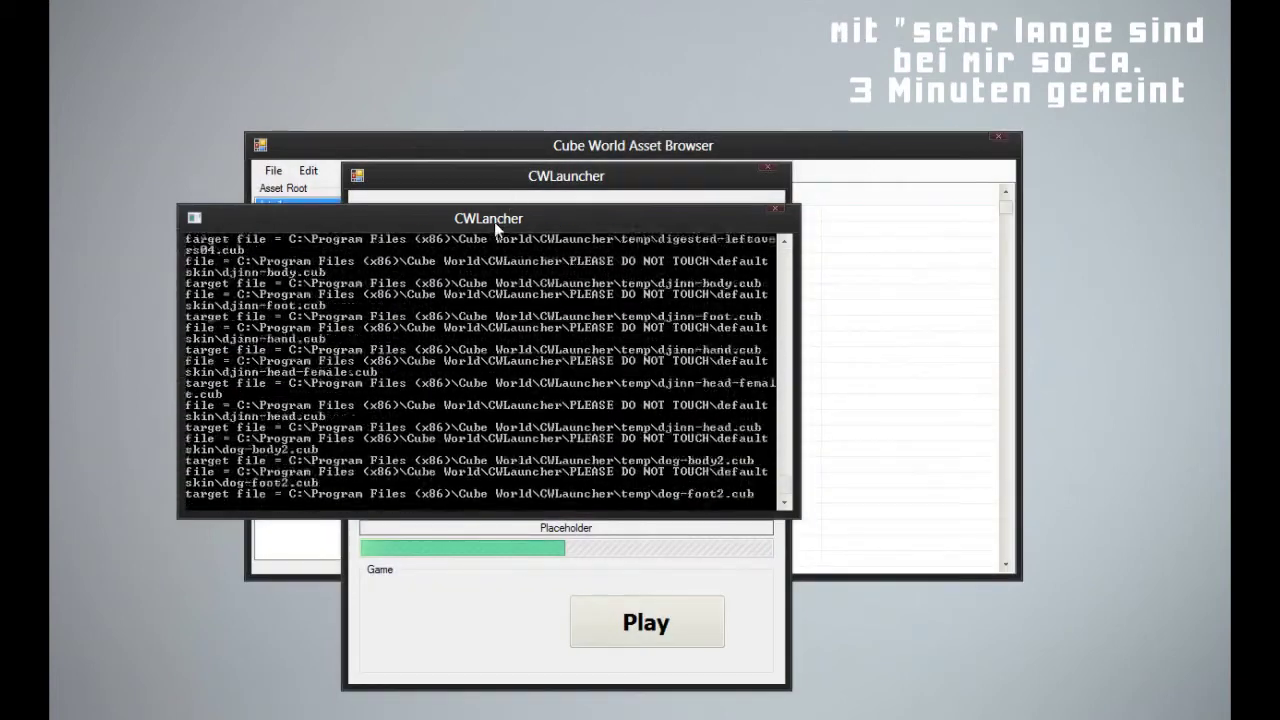
pyautogui.moveTo(495, 230); pyautogui.dragTo(825, 263)
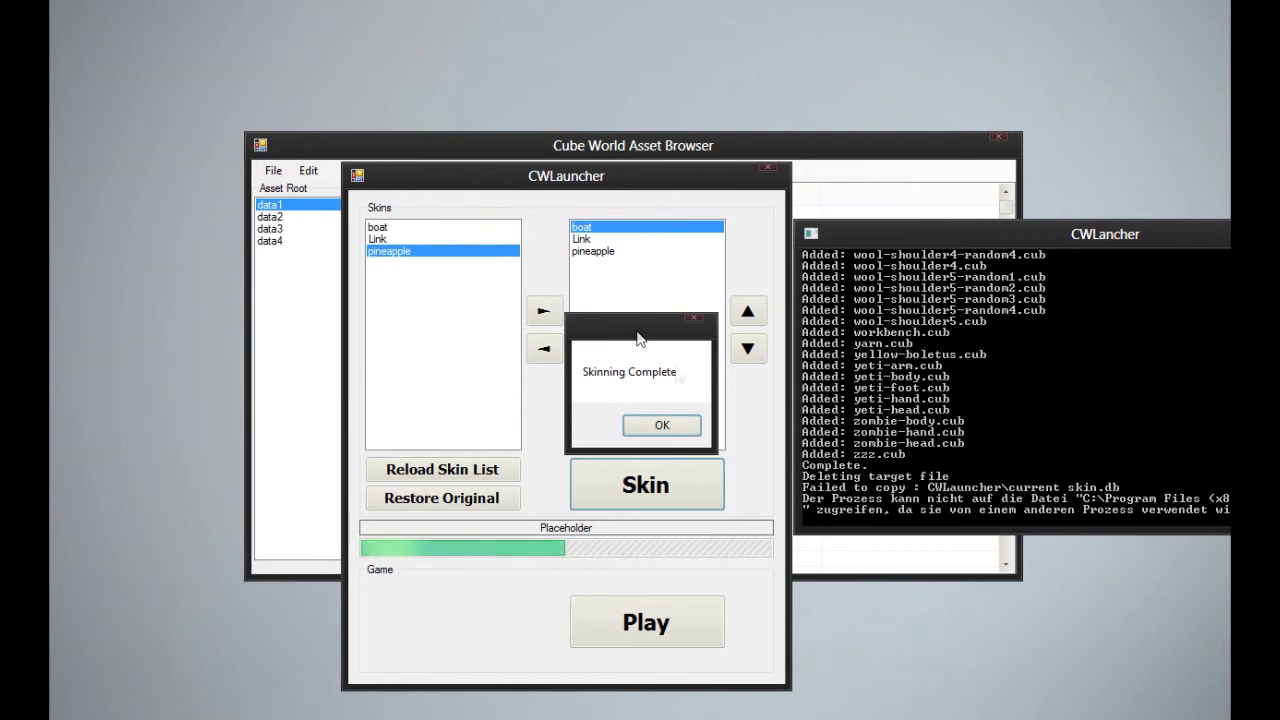
pyautogui.click(663, 427)
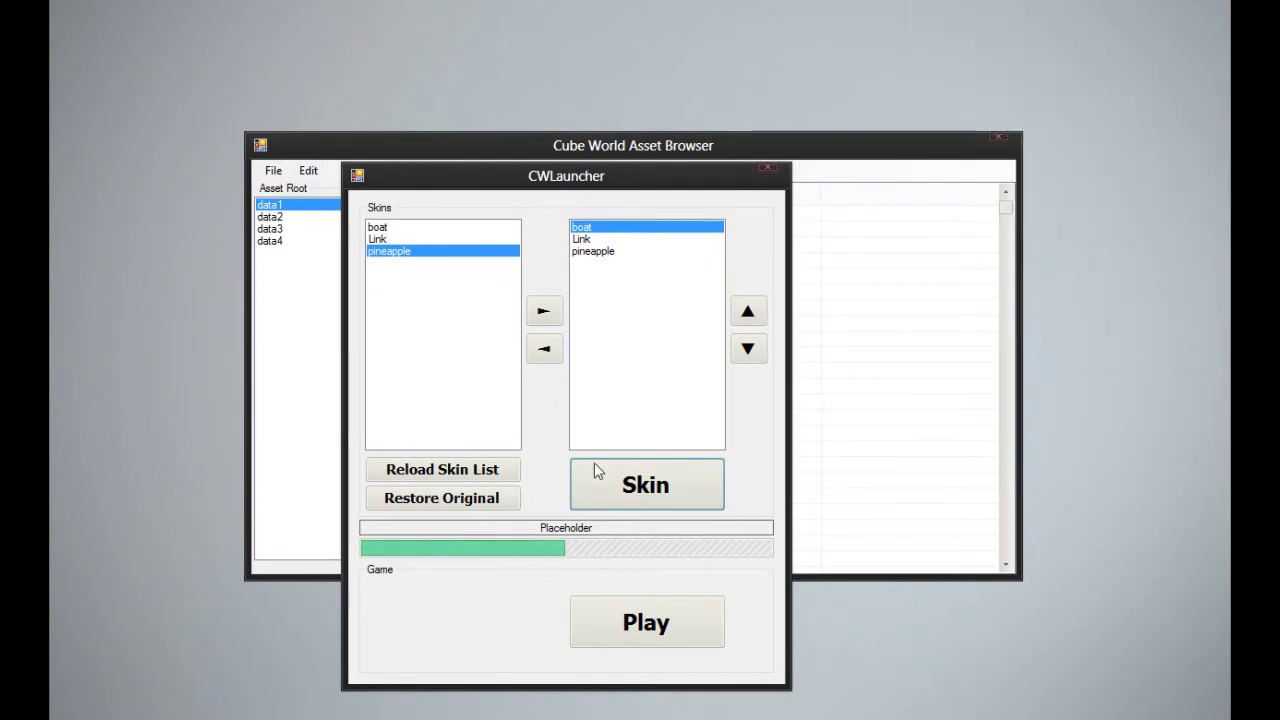
# Launch Cube World from CWLauncher and bring out the reskinned boat on the water
pyautogui.click(623, 622)
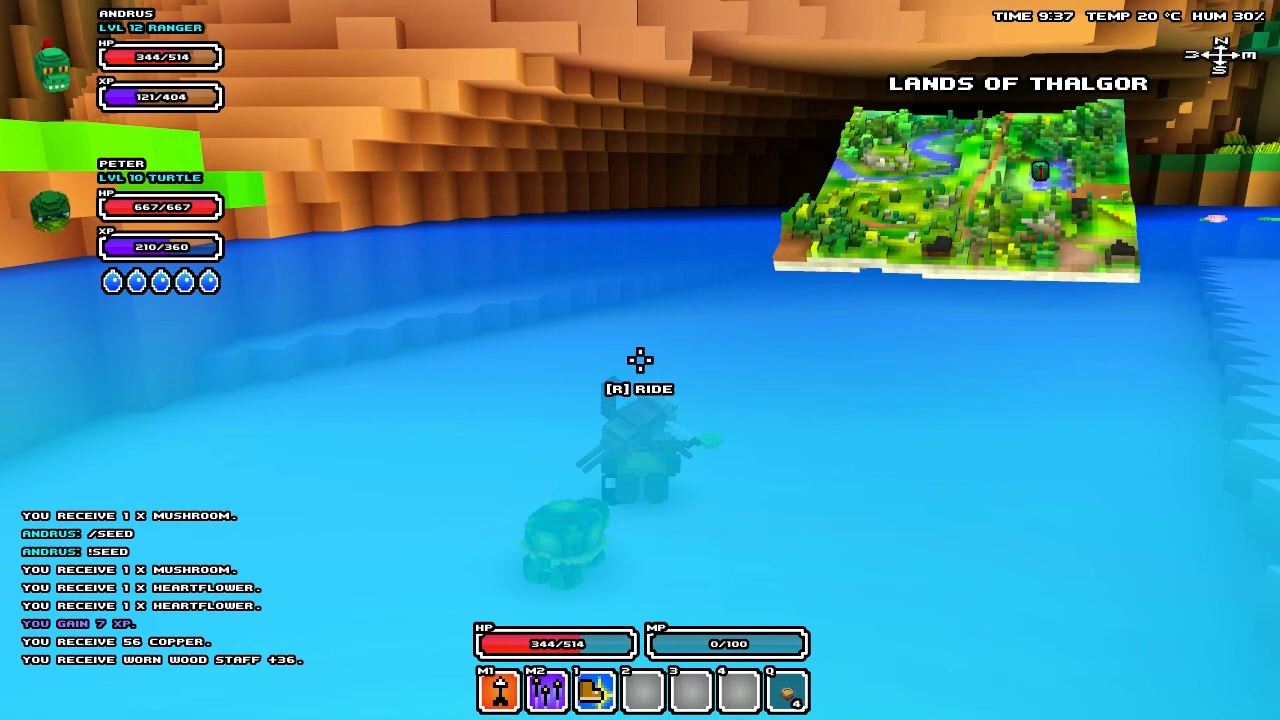
pyautogui.press('i')
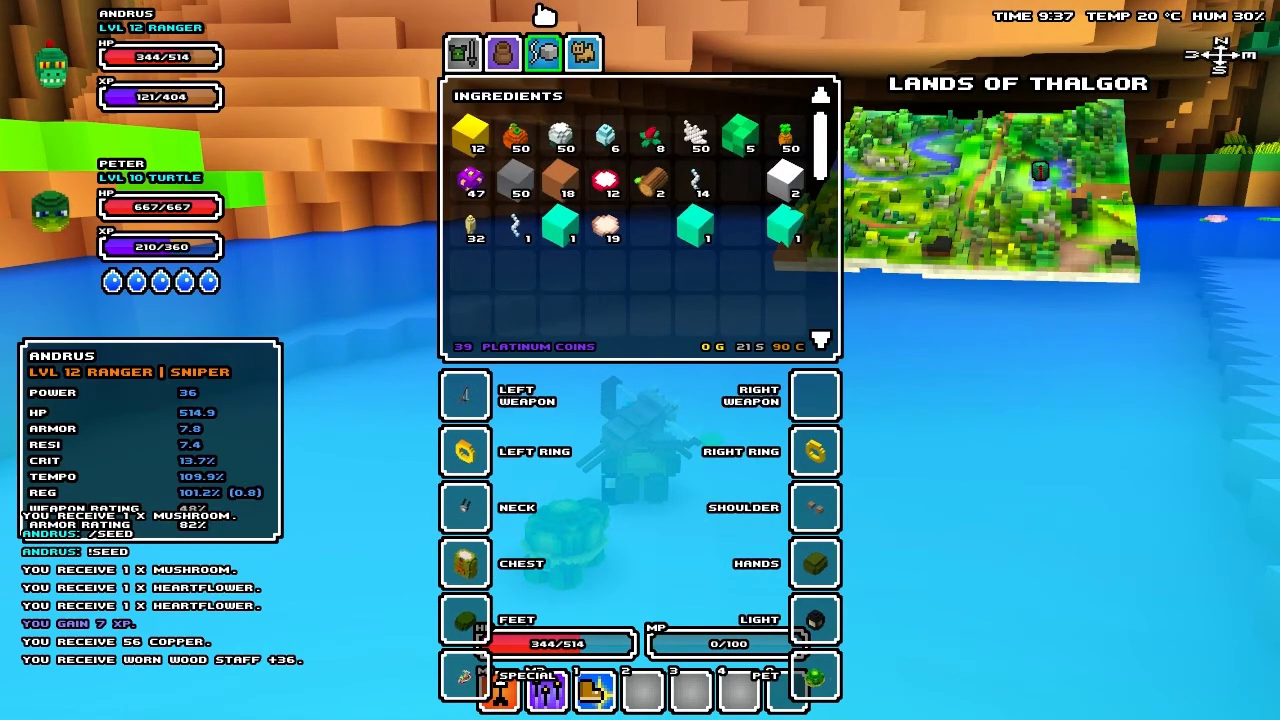
pyautogui.press('b')
pyautogui.press('shift')
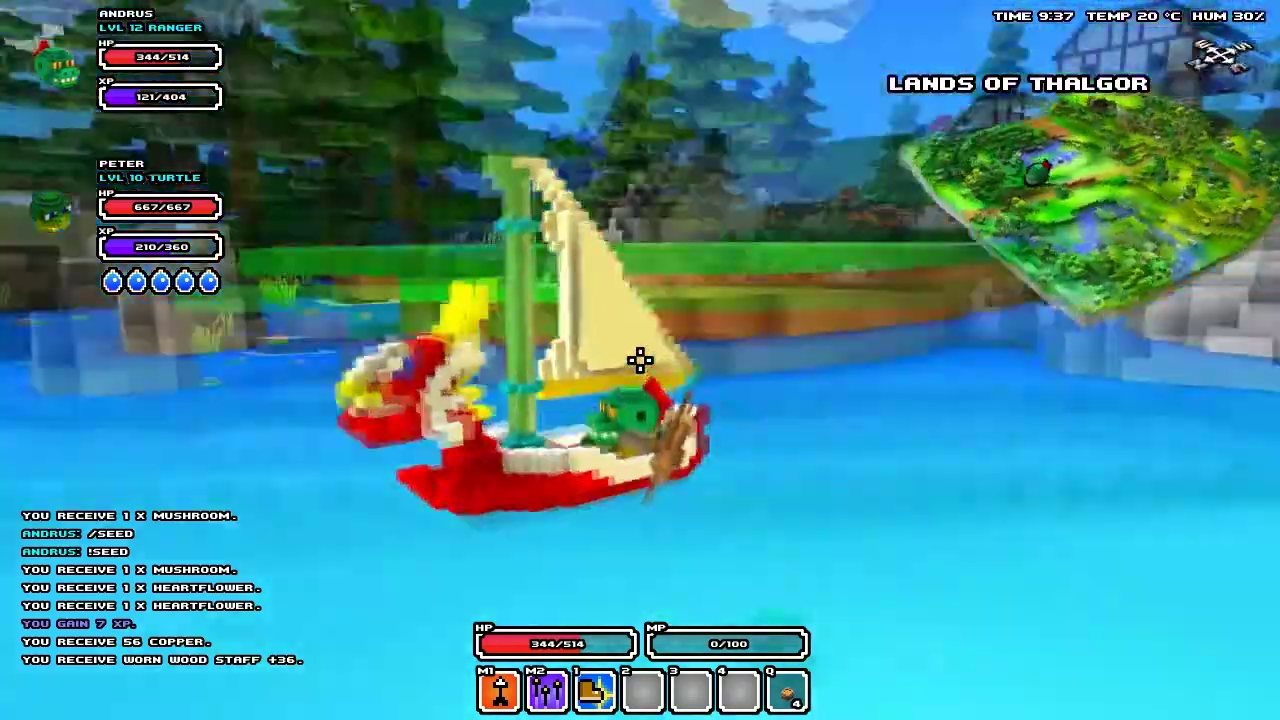
# Sail the boat across the water and onto the shore to examine its new model from different sides
pyautogui.press('w')
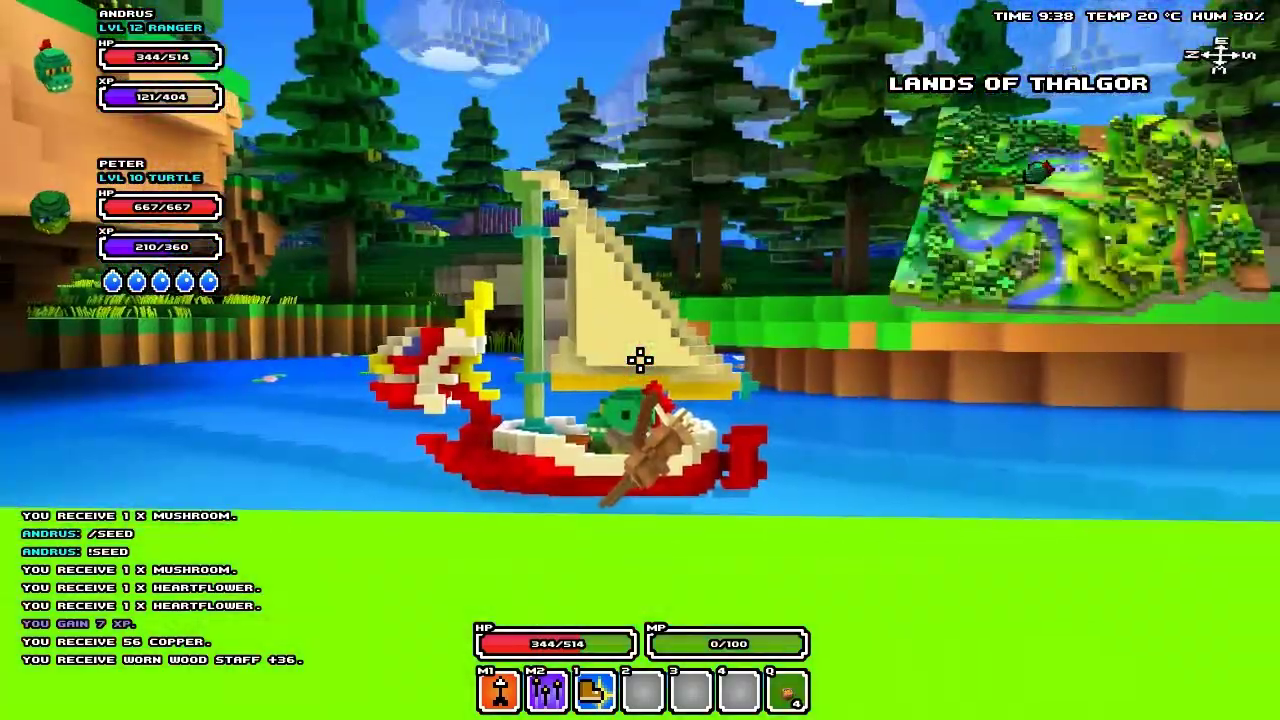
pyautogui.press('w')
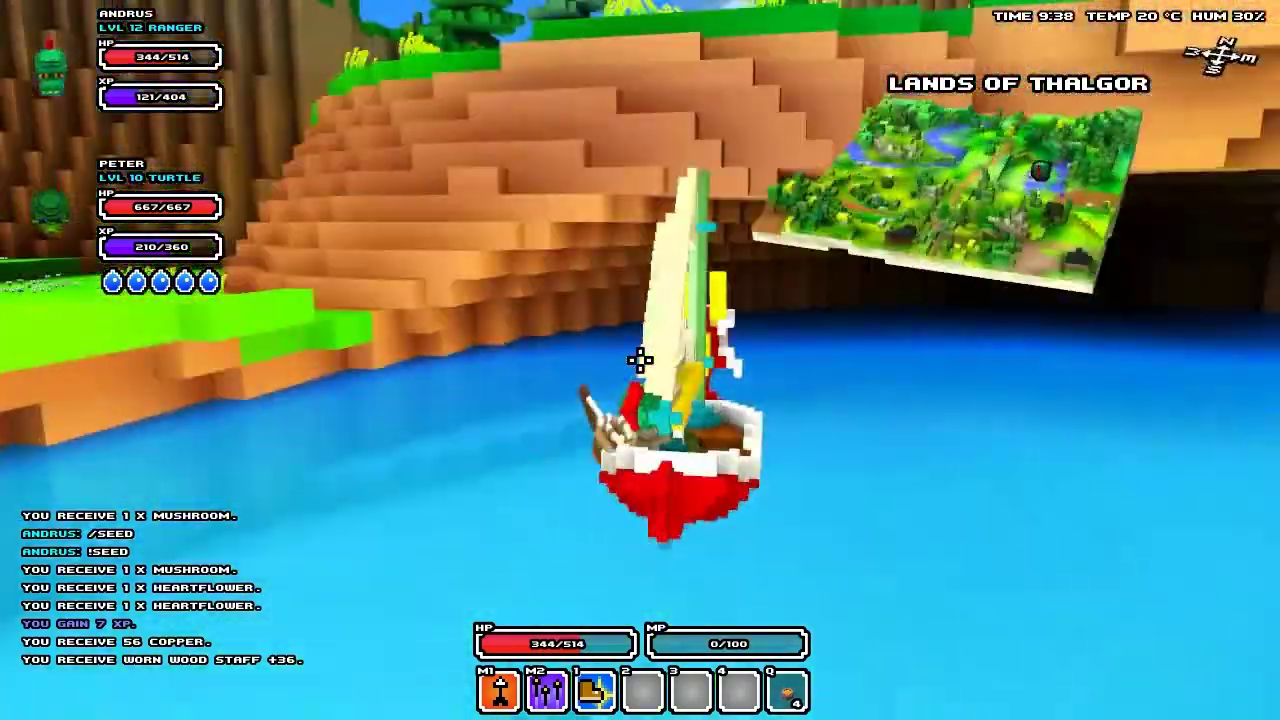
pyautogui.press('w')
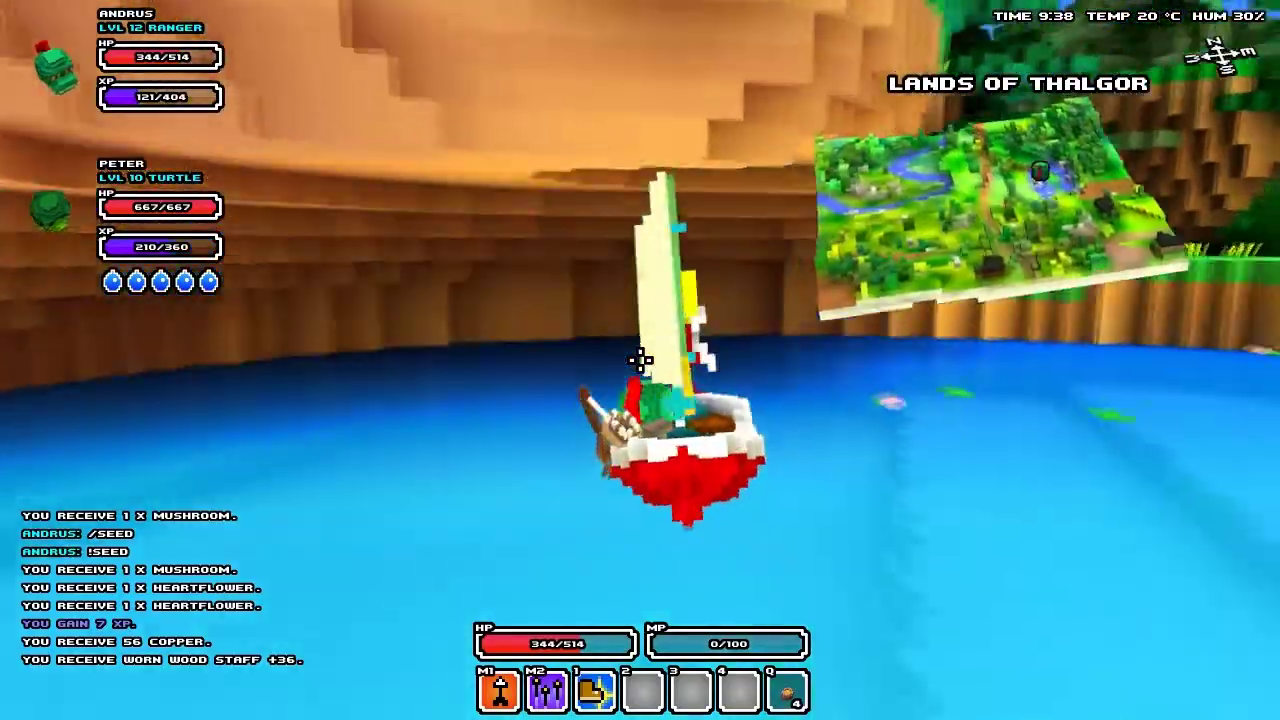
pyautogui.press('w')
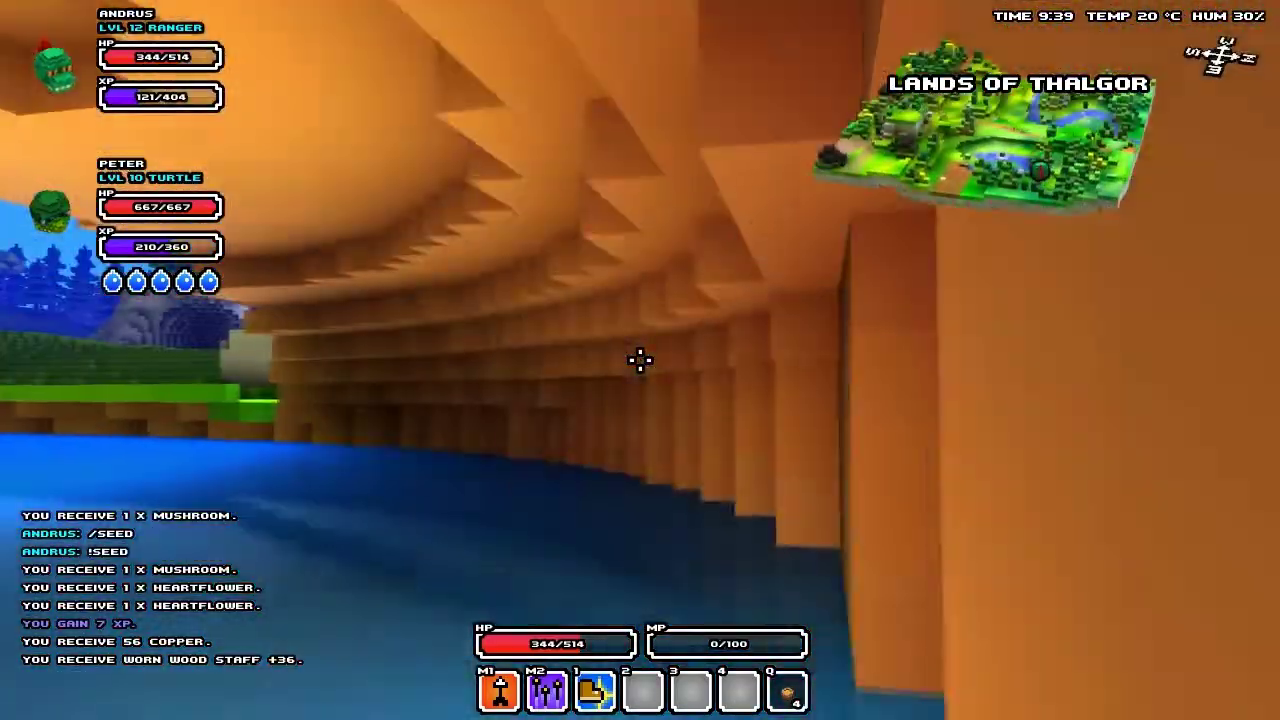
pyautogui.press('w')
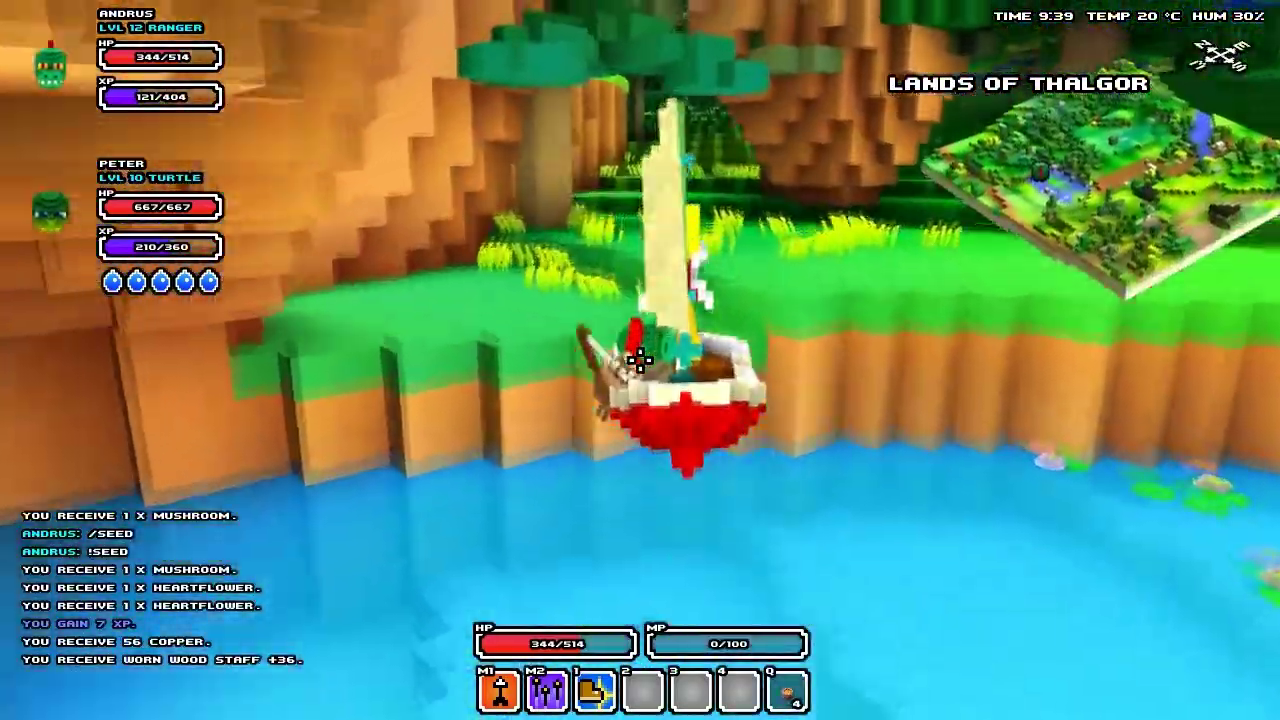
pyautogui.press('w')
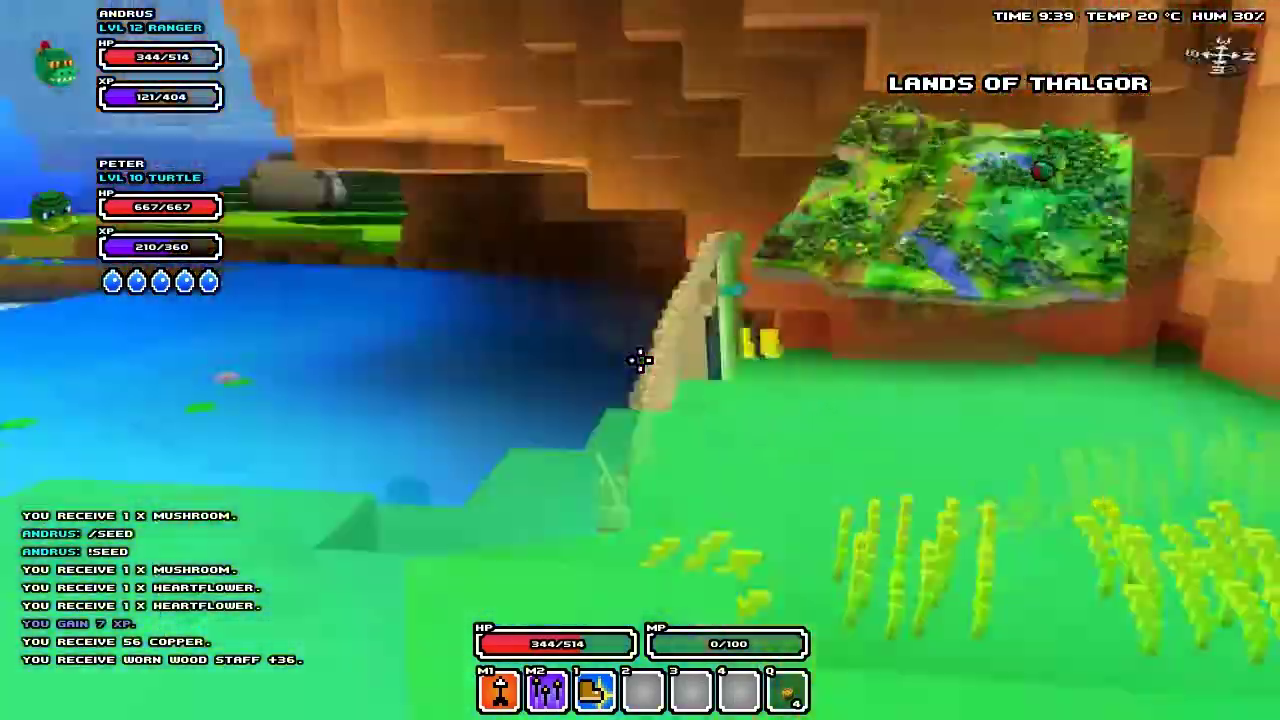